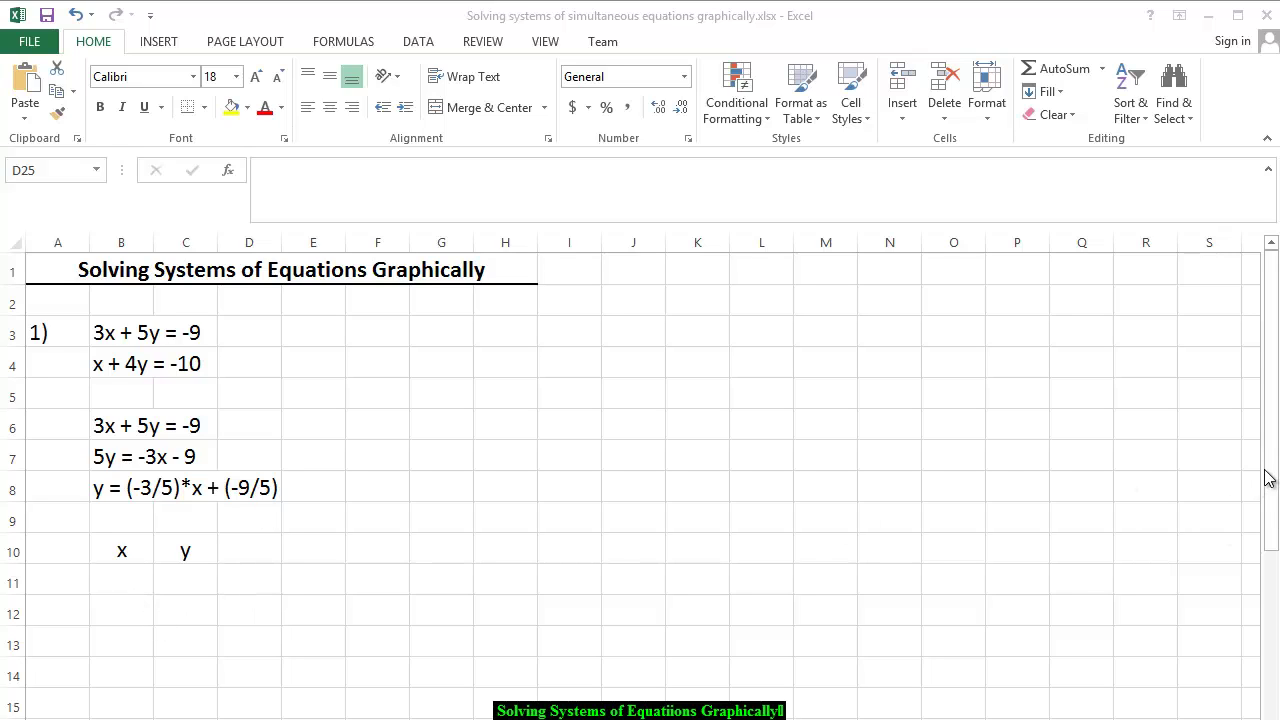
Enter -3, -2 and -1 as x values from B11 down and extend the series through B18.
drag(1271, 517, 1273, 652)
click(117, 328)
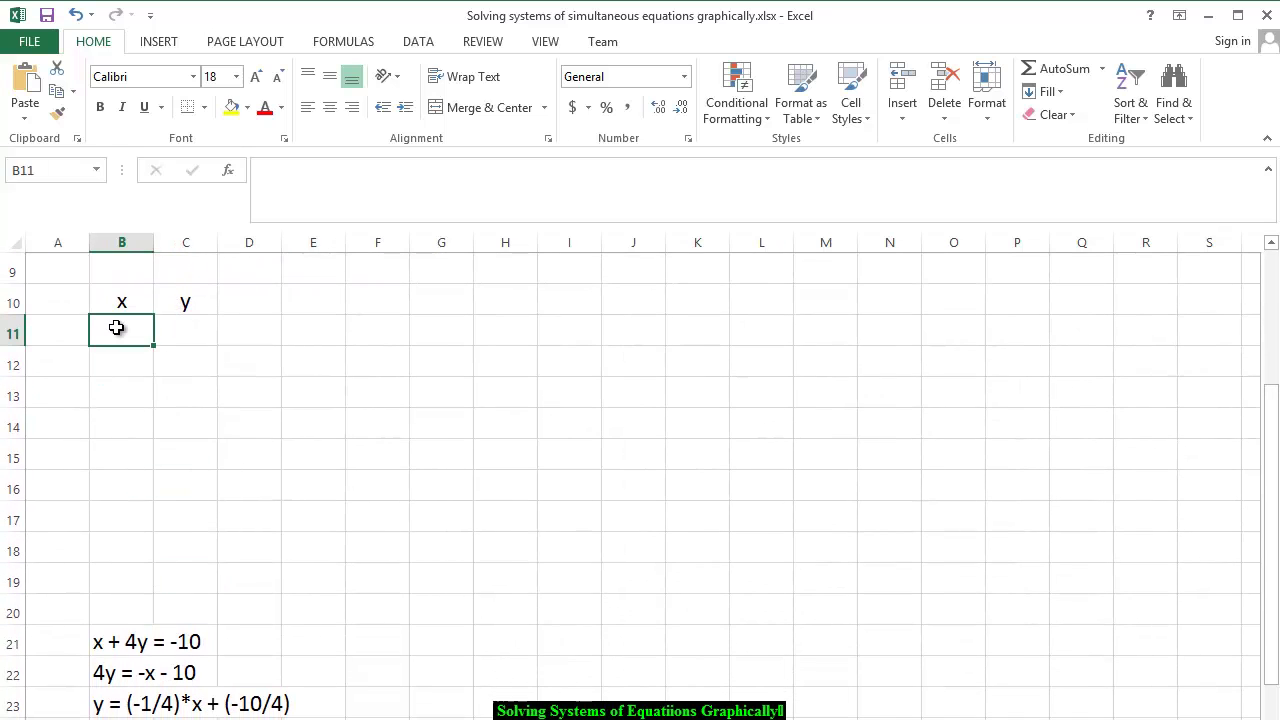
text(-3)
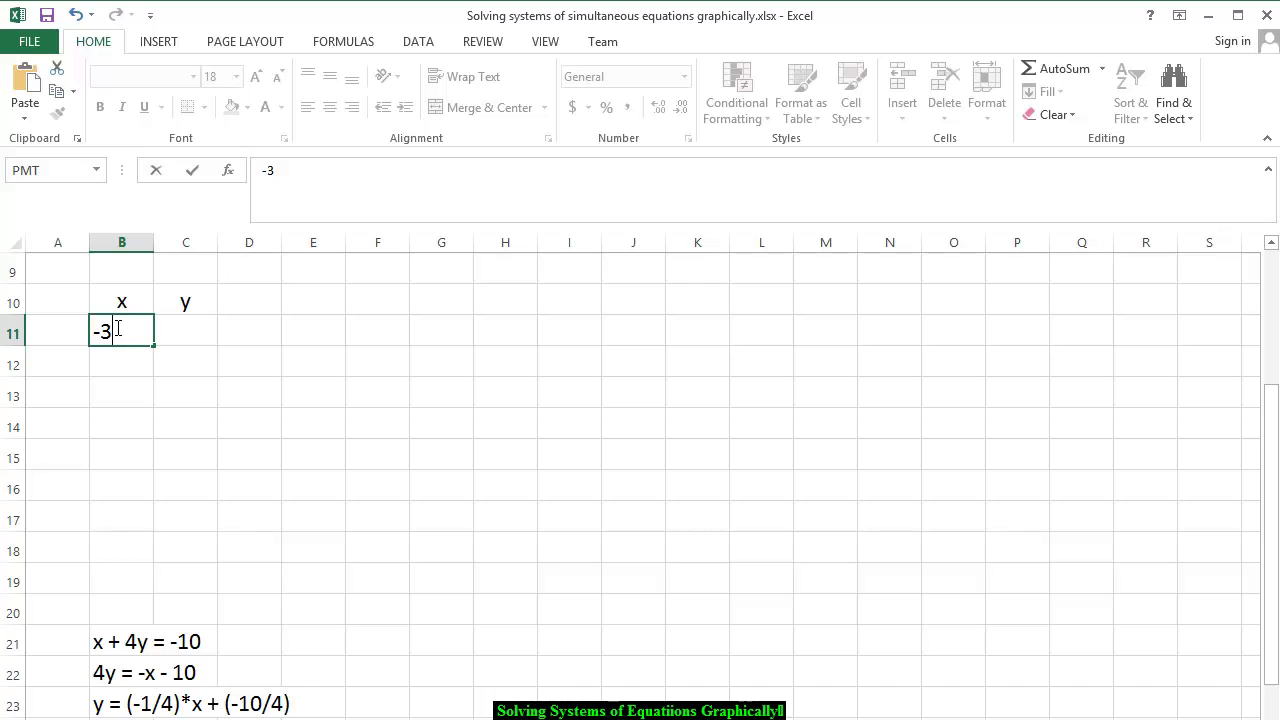
key(Return)
text(-2)
key(Return)
text(-1)
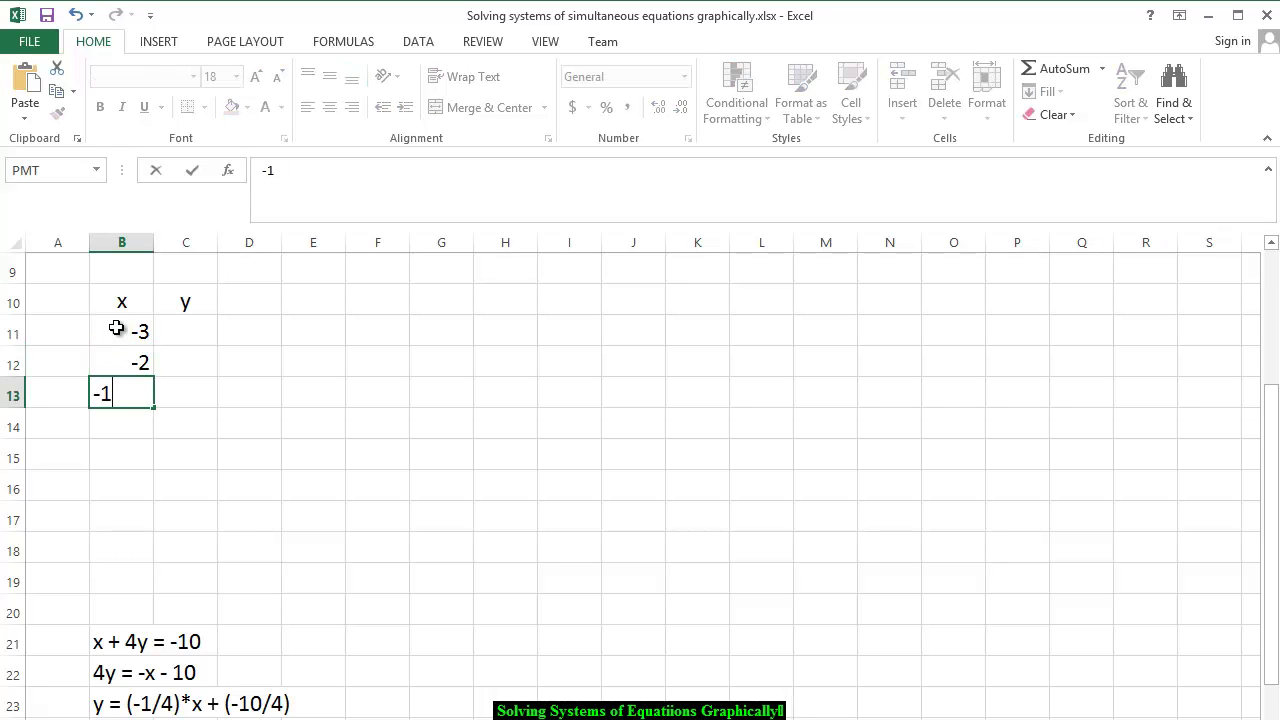
key(Return)
drag(117, 328, 110, 388)
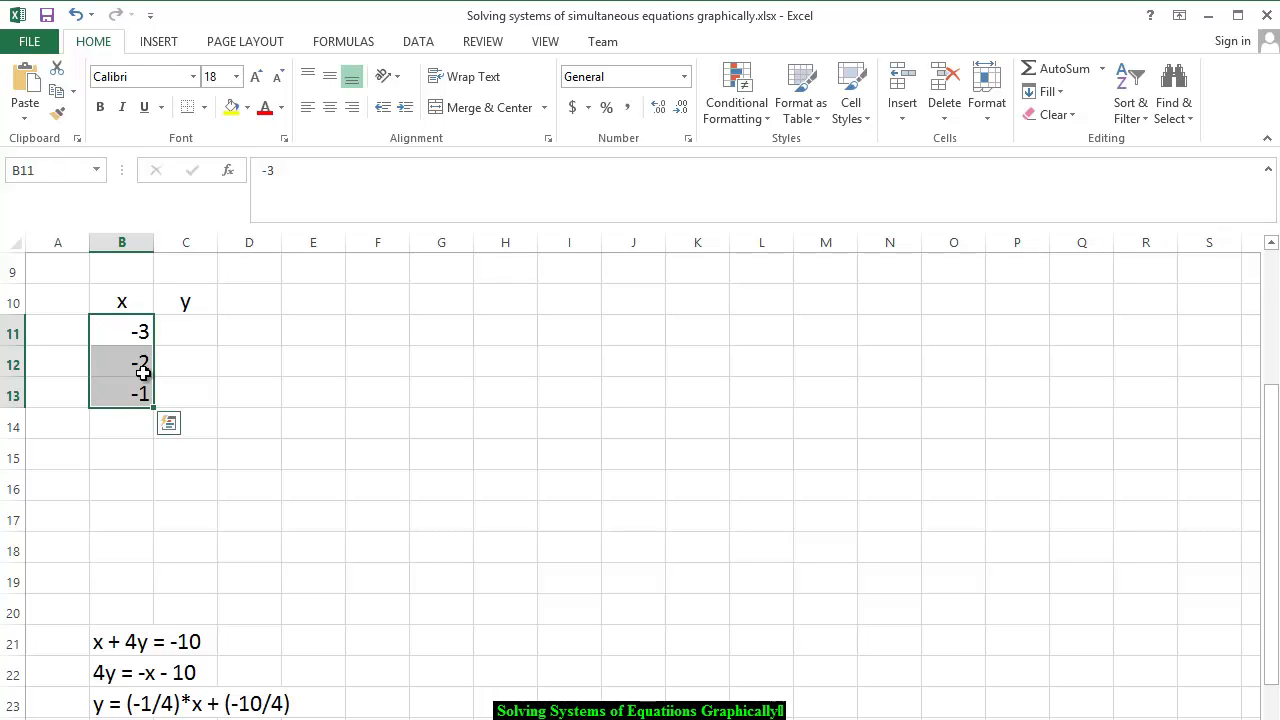
drag(154, 407, 145, 550)
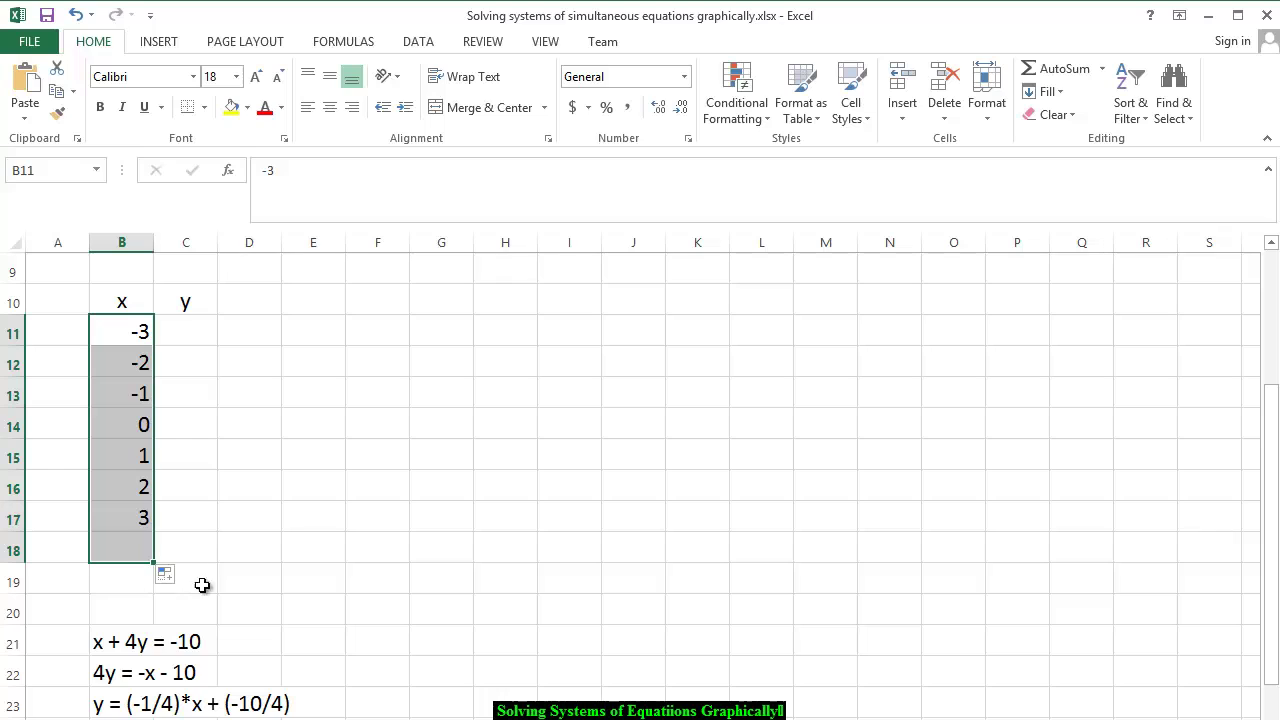
Enter the first equation's y formula =(-3/5)*B11+(-9/5) in C11.
click(188, 338)
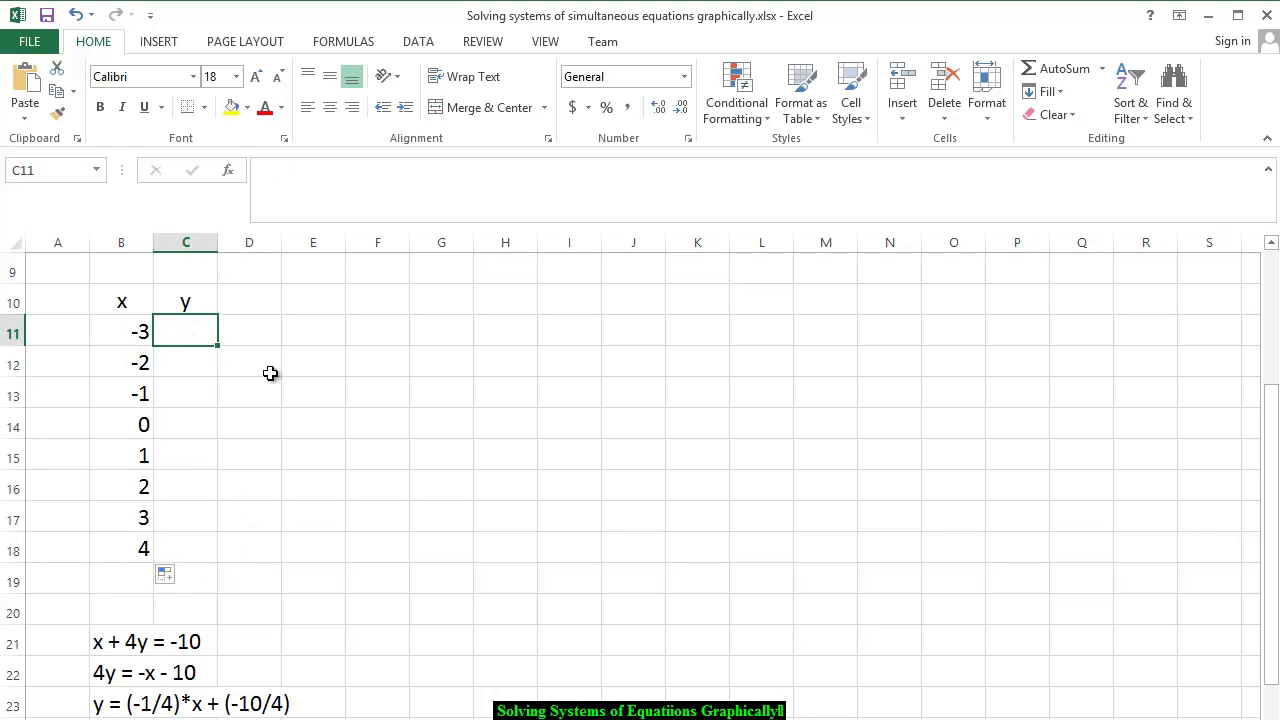
drag(1272, 646, 1270, 626)
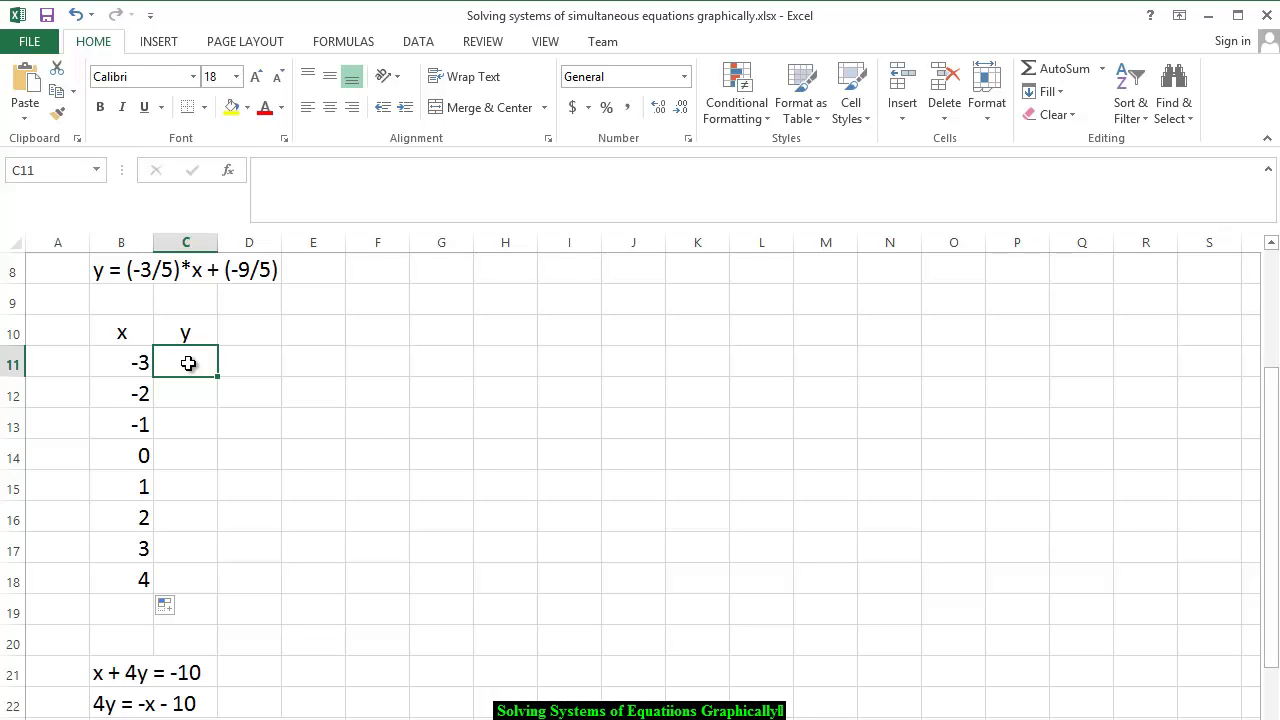
text(=-)
key(BackSpace)
text(=)
key(Escape)
text(=)
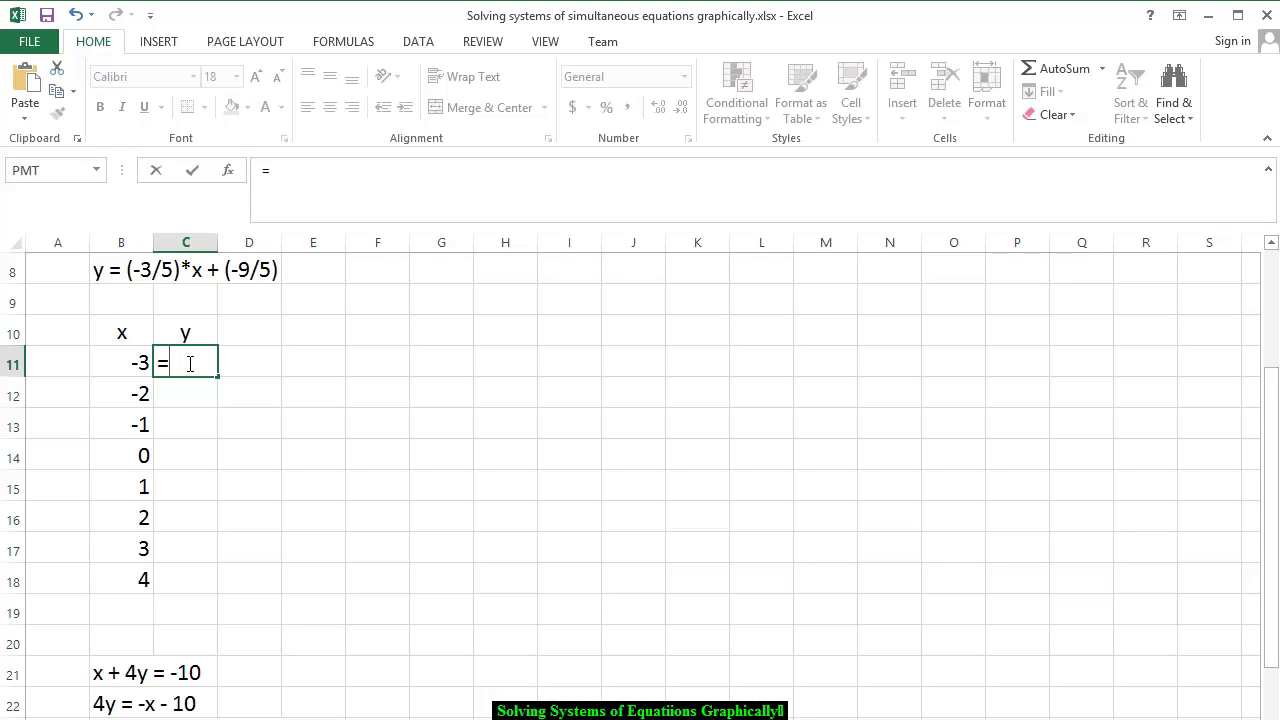
text((-3/5))
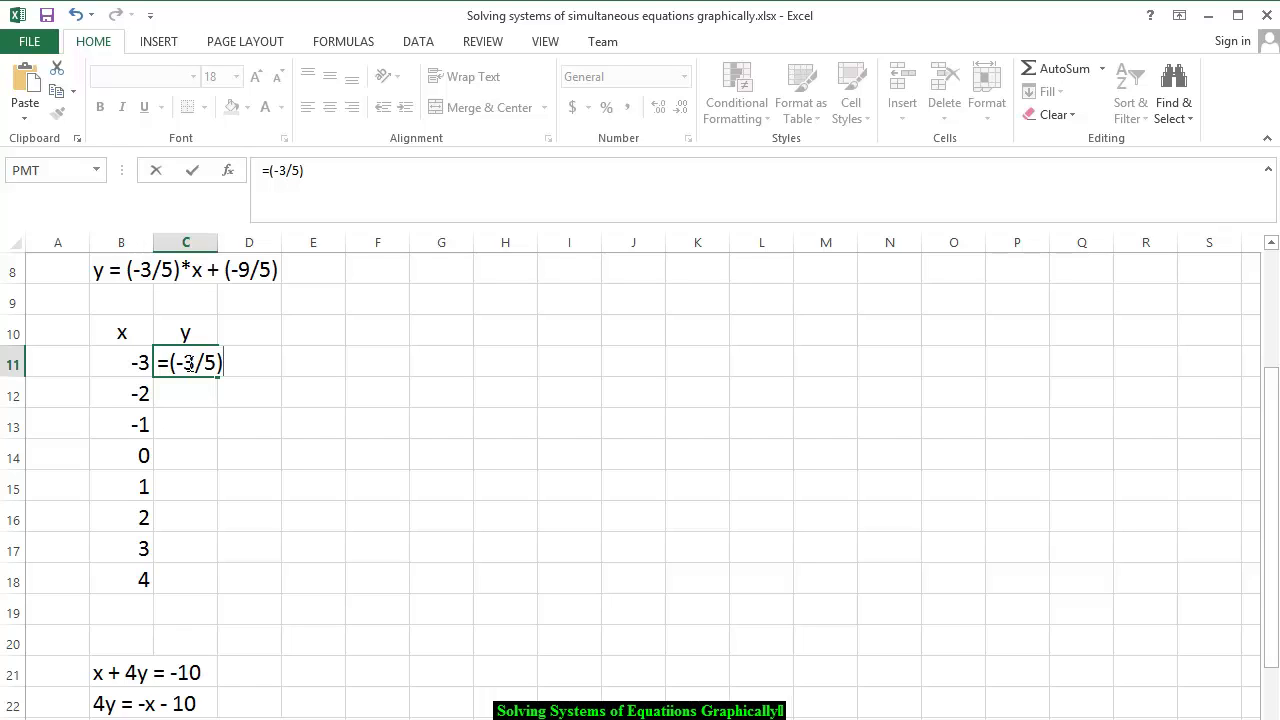
text(*)
click(118, 366)
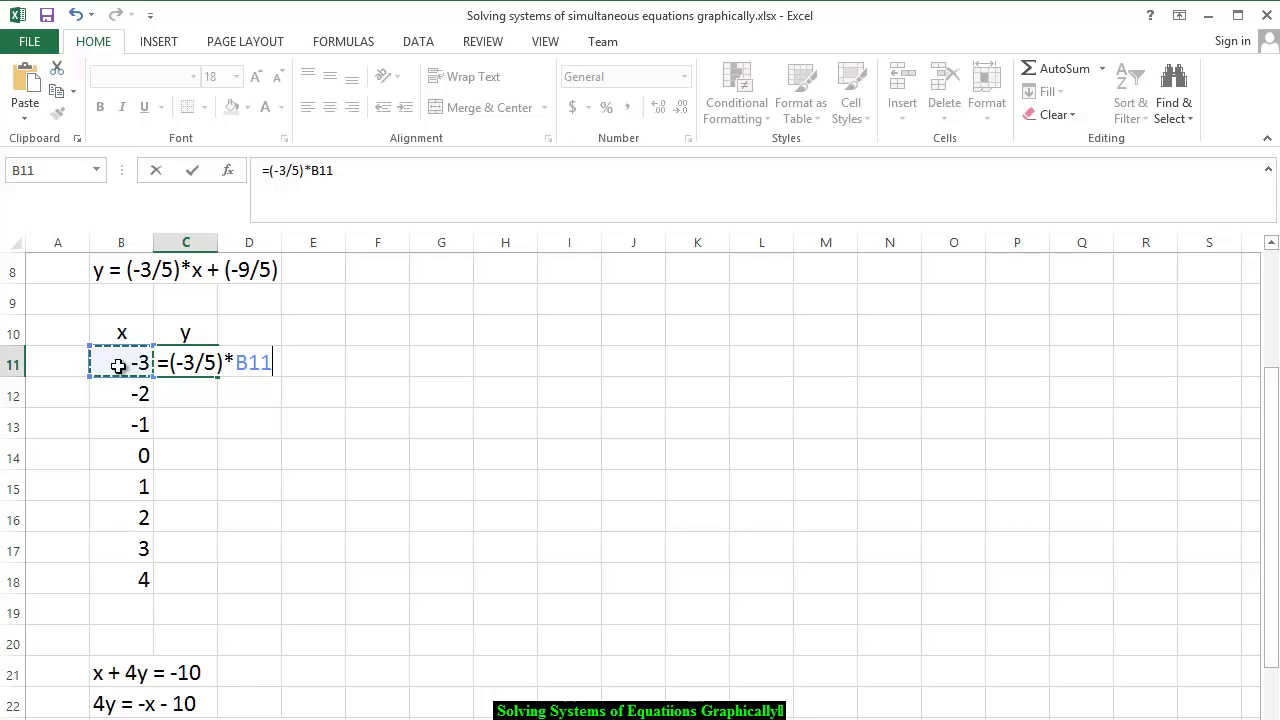
text(+()
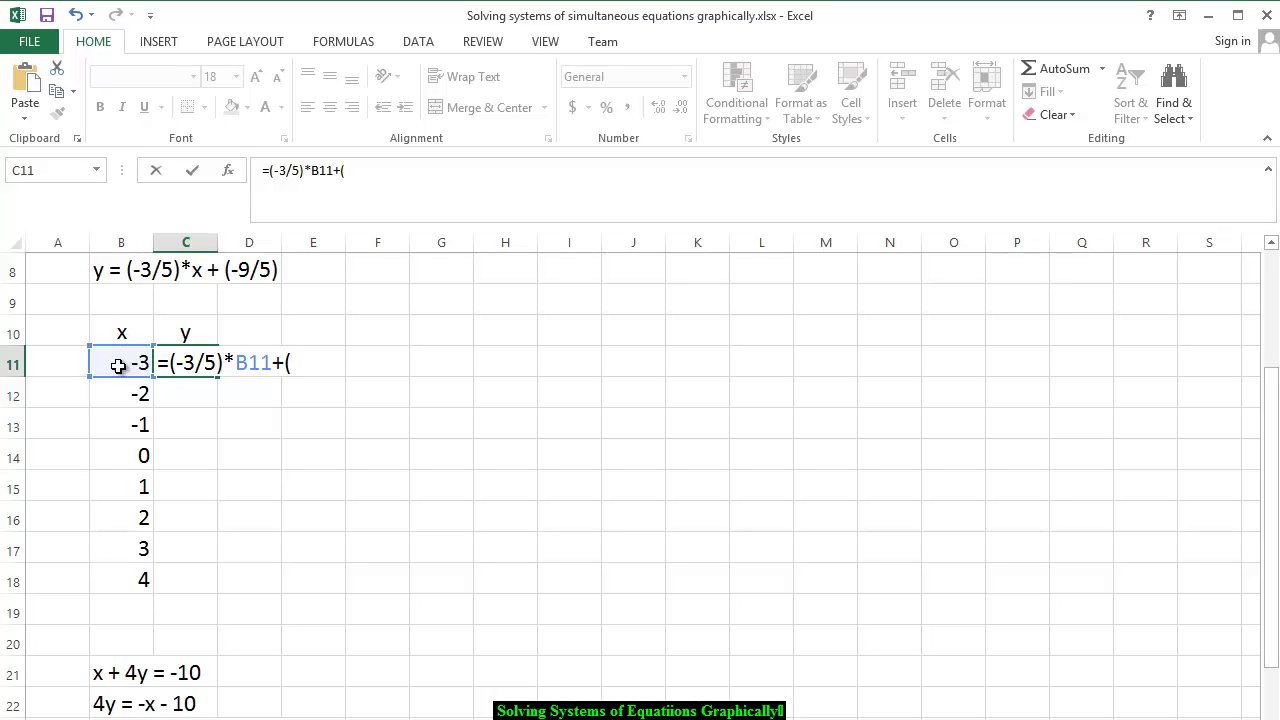
text(*)
key(BackSpace)
text(-9/5))
key(Return)
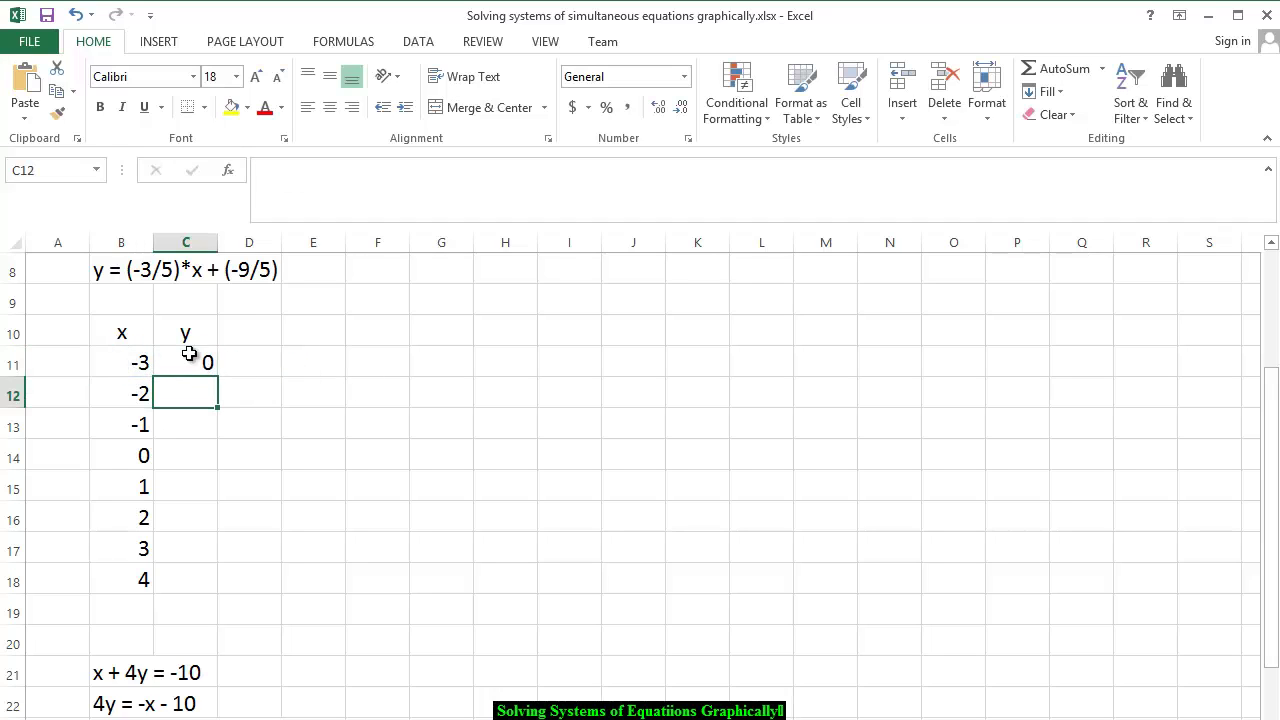
Fill the y formula from C11 down through C18 for all x values of the first equation.
click(197, 358)
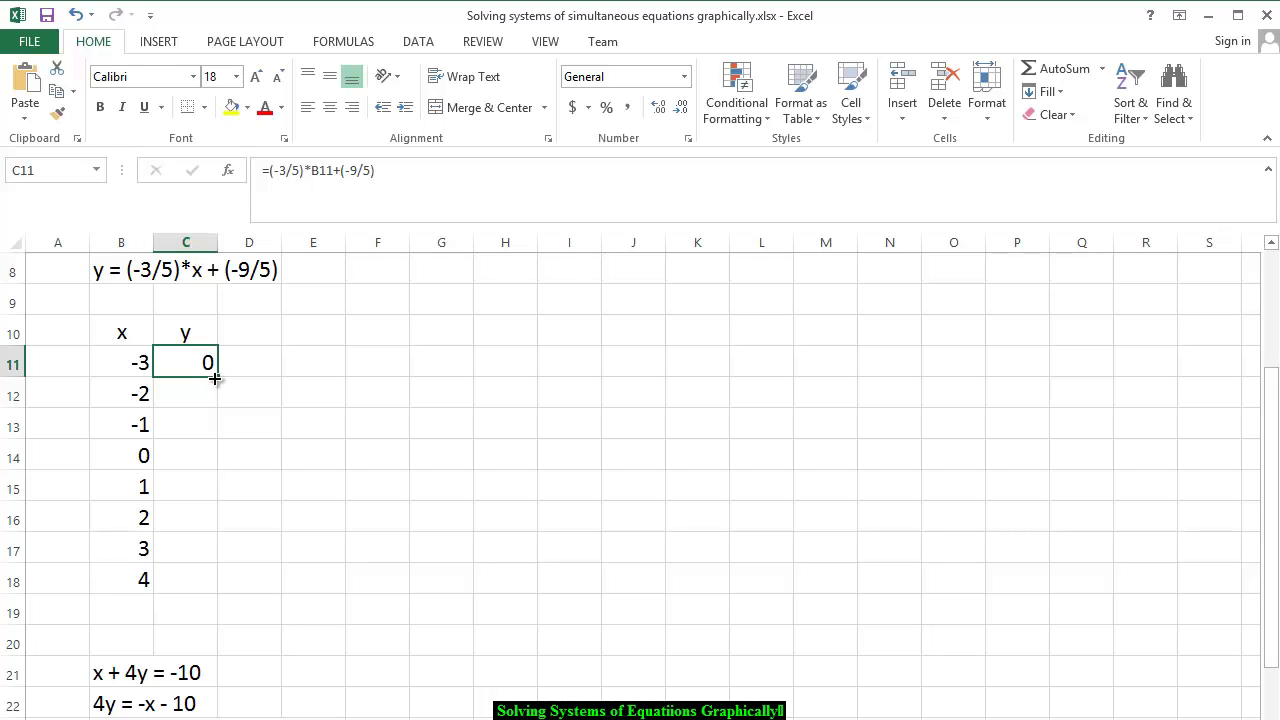
drag(218, 379, 218, 585)
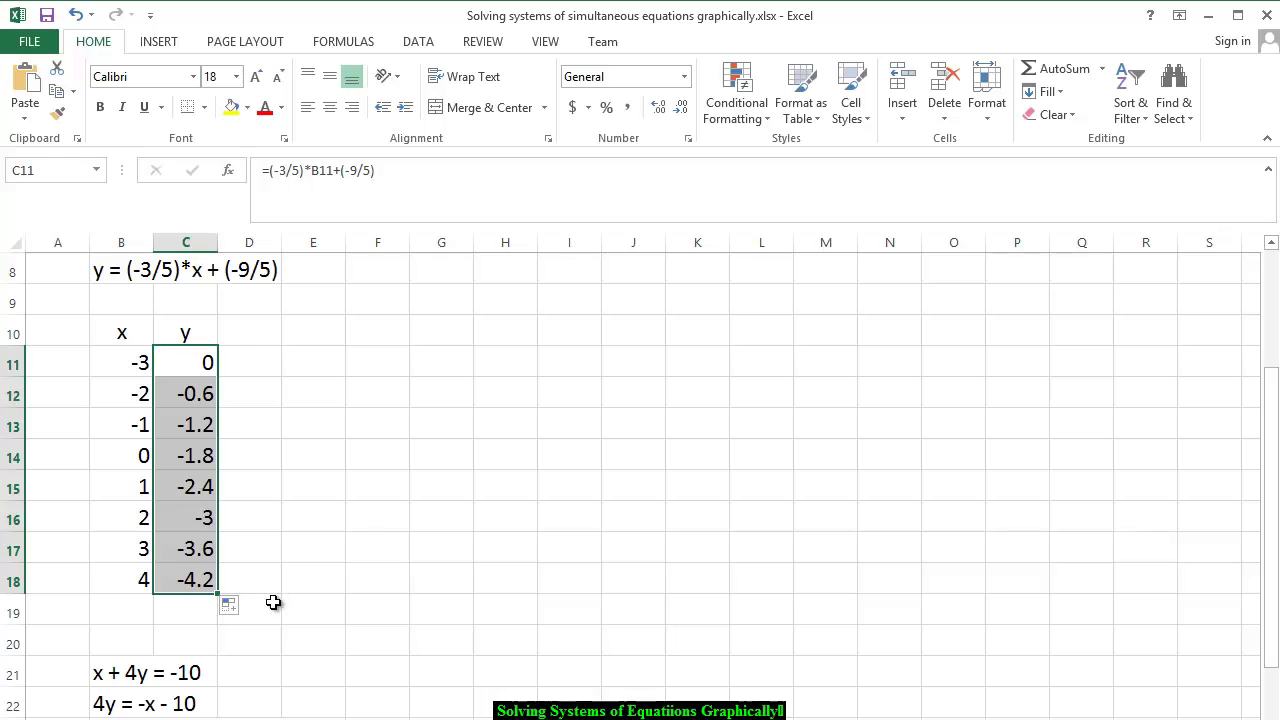
click(274, 618)
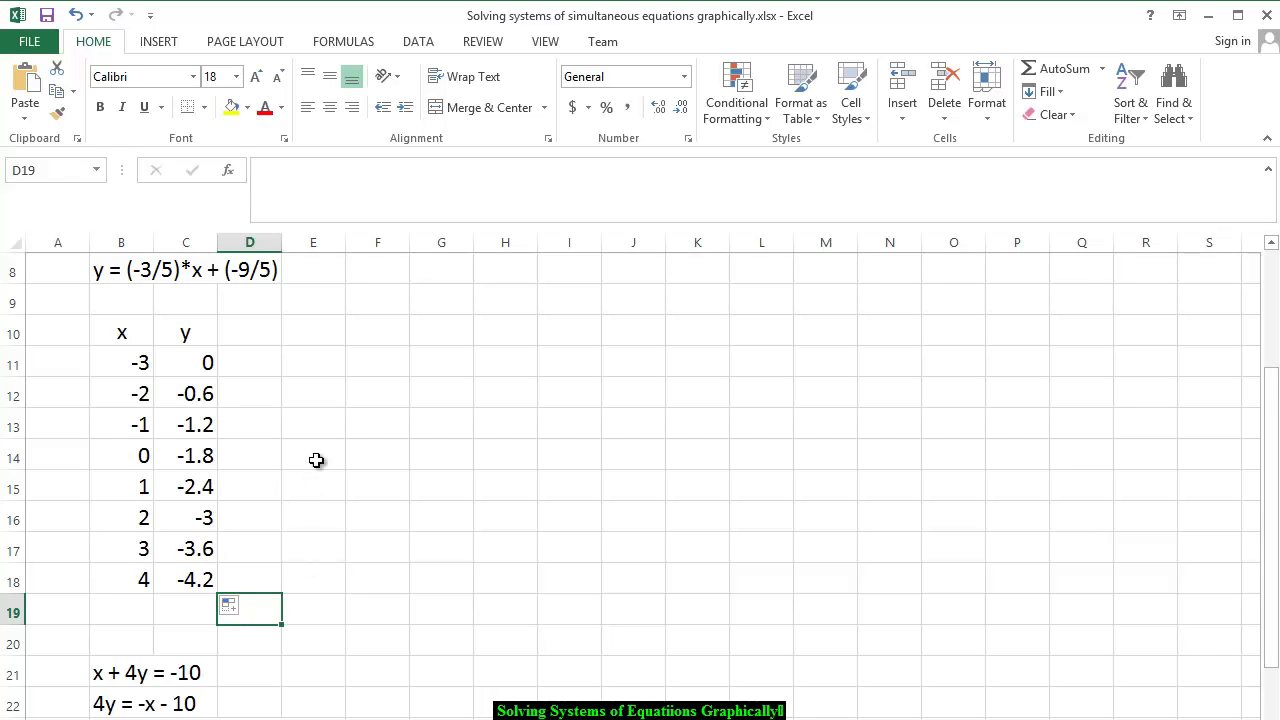
Insert a scatter chart with smooth lines and markers from B10:C18 and widen it on both sides.
drag(117, 328, 196, 572)
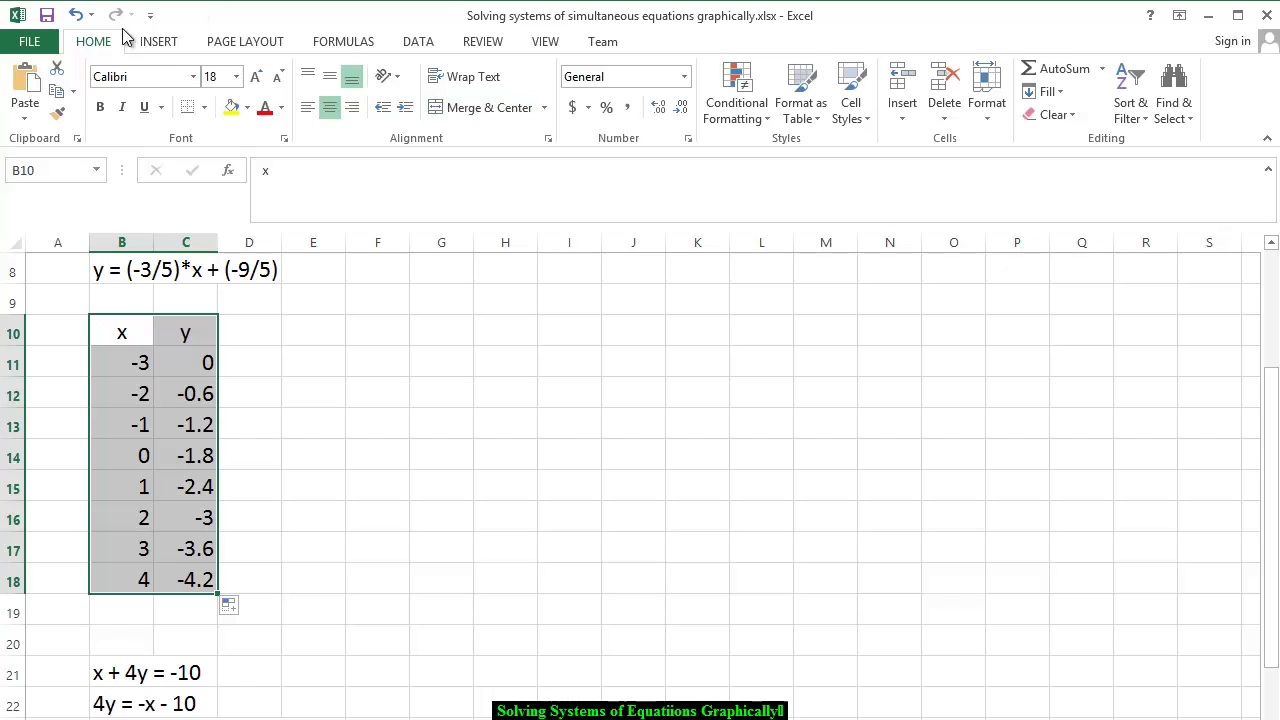
click(164, 42)
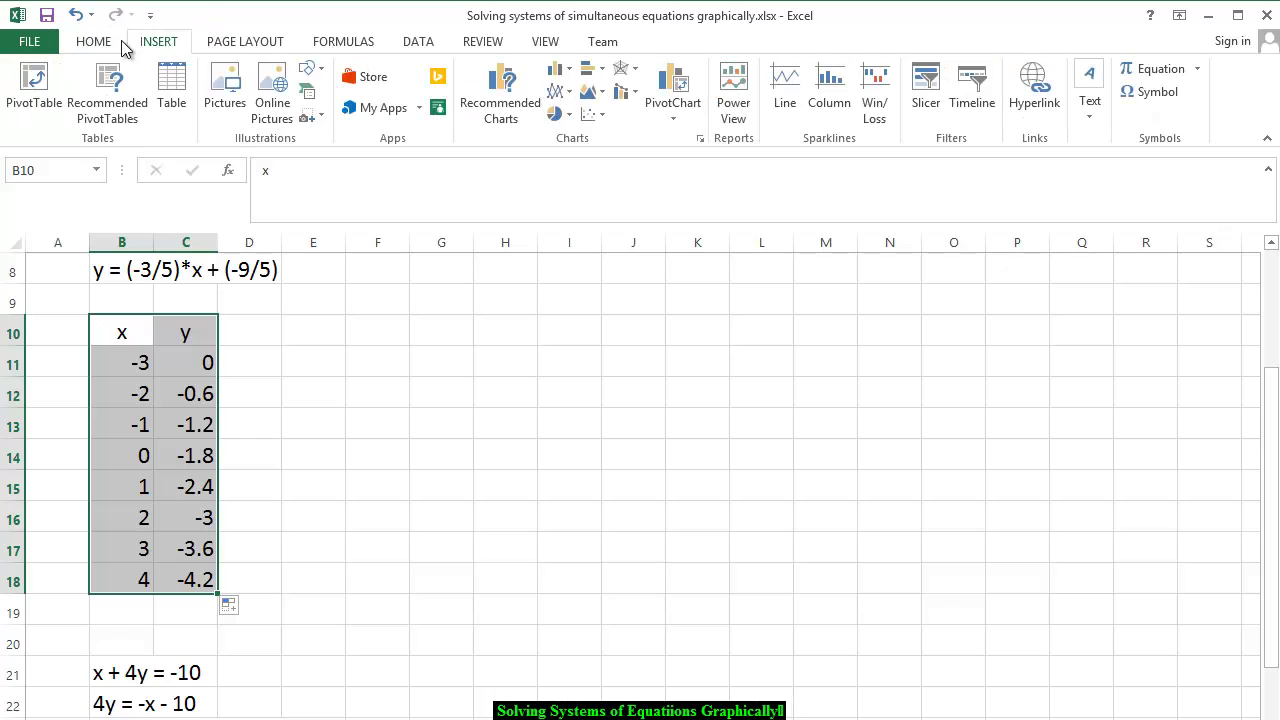
click(596, 117)
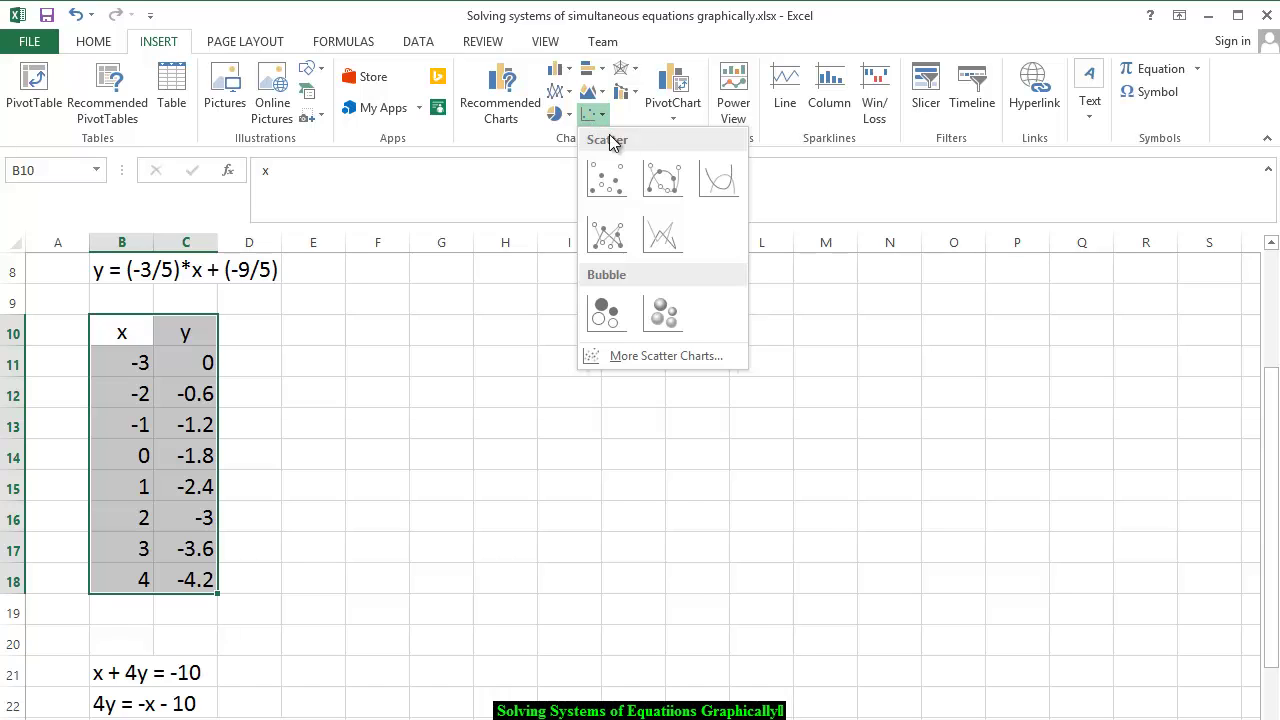
click(658, 181)
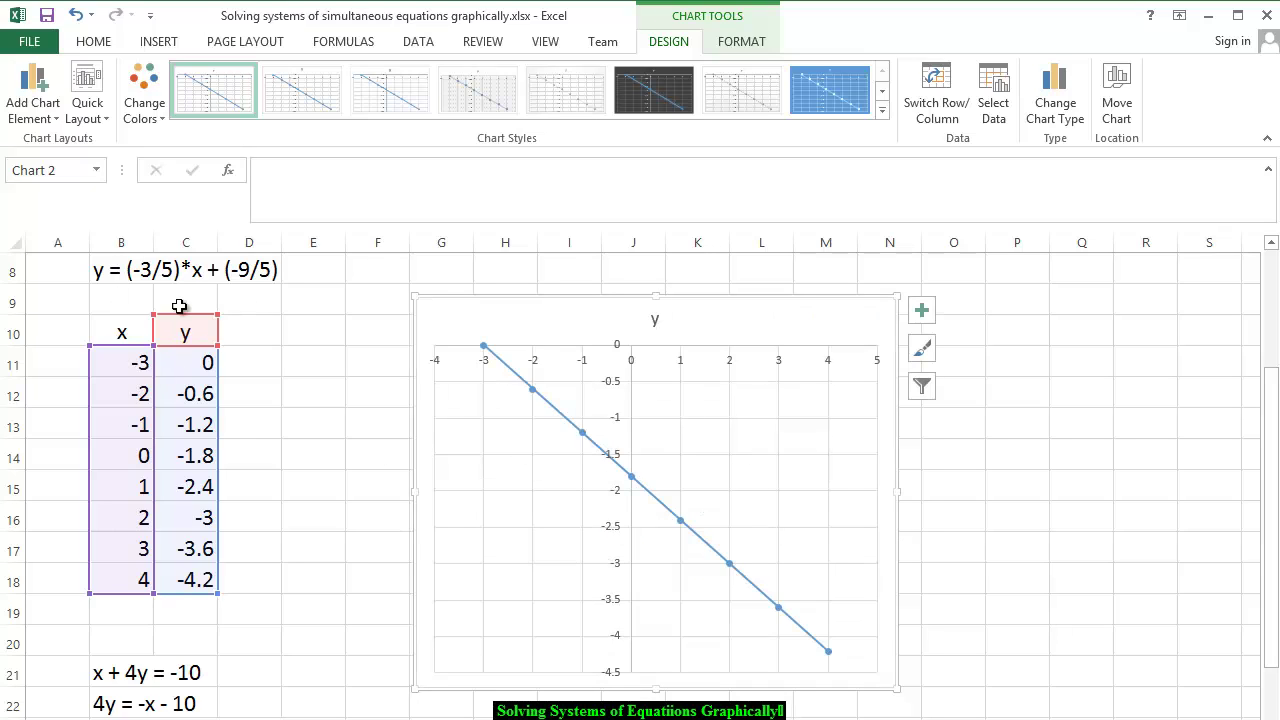
drag(414, 493, 341, 486)
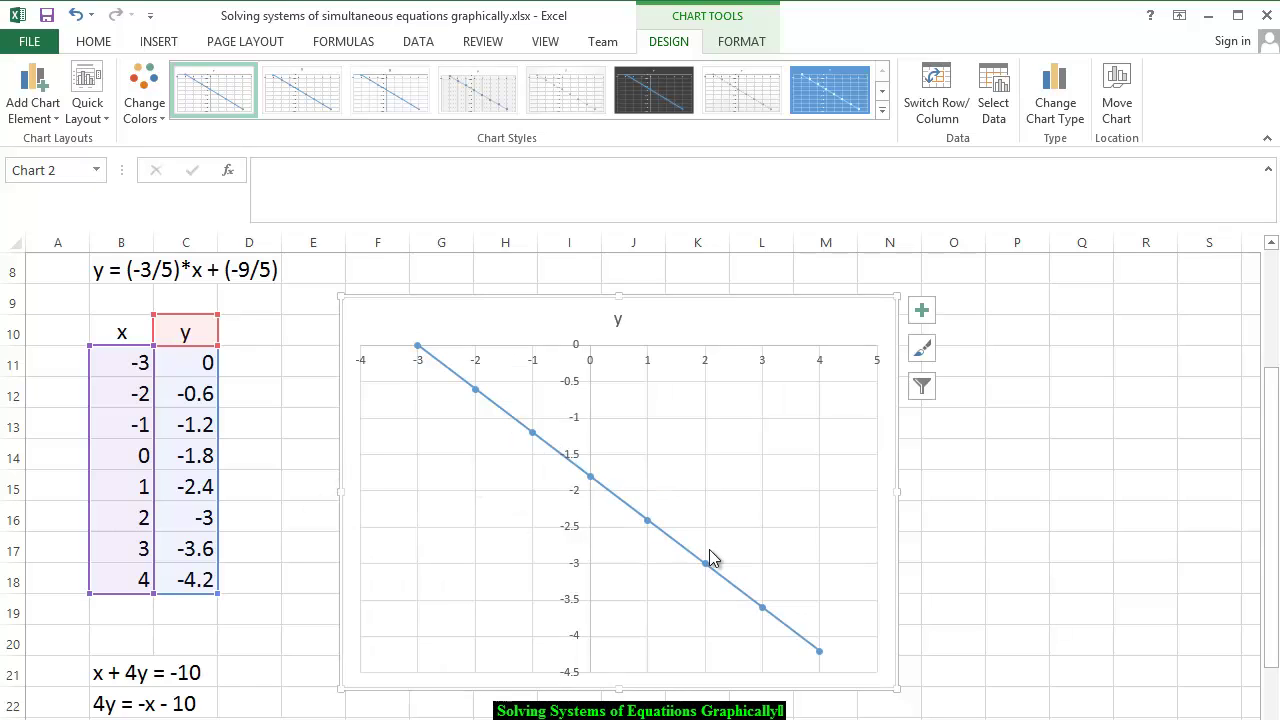
drag(897, 491, 933, 491)
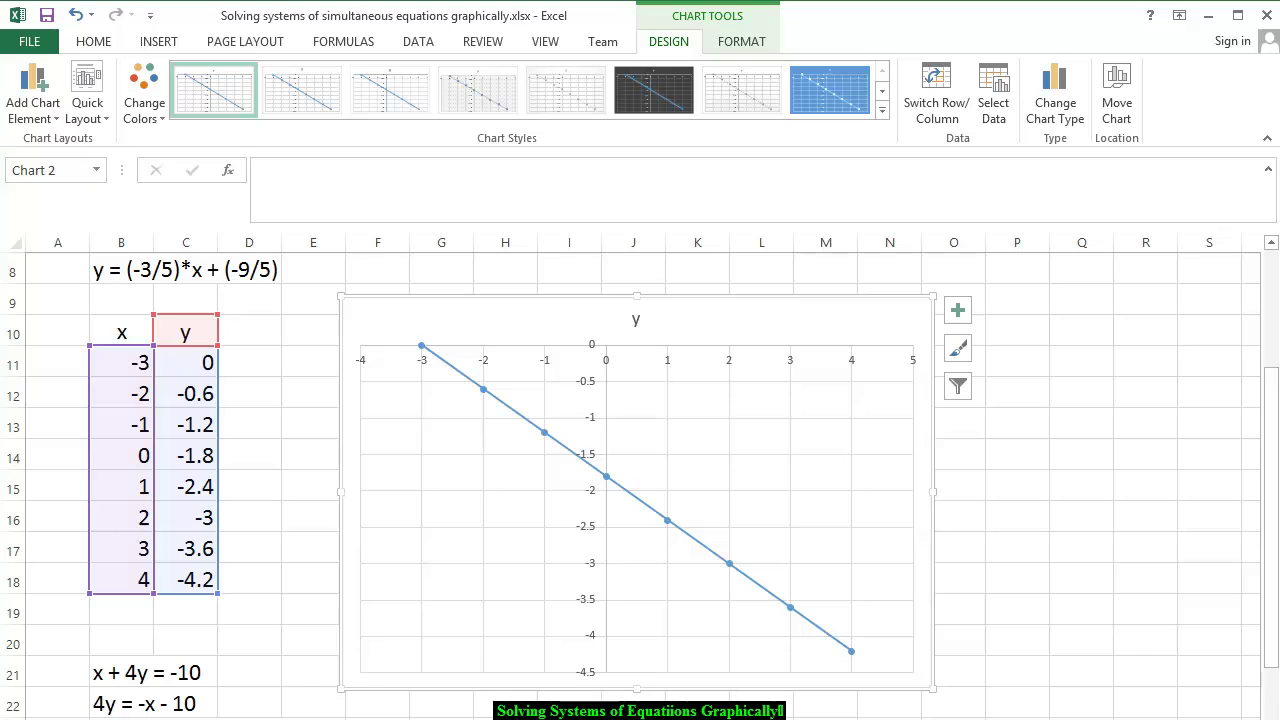
Enter the second equation's y formula =(-1/4)*B26+(-10/4) in C26.
drag(1273, 626, 1275, 712)
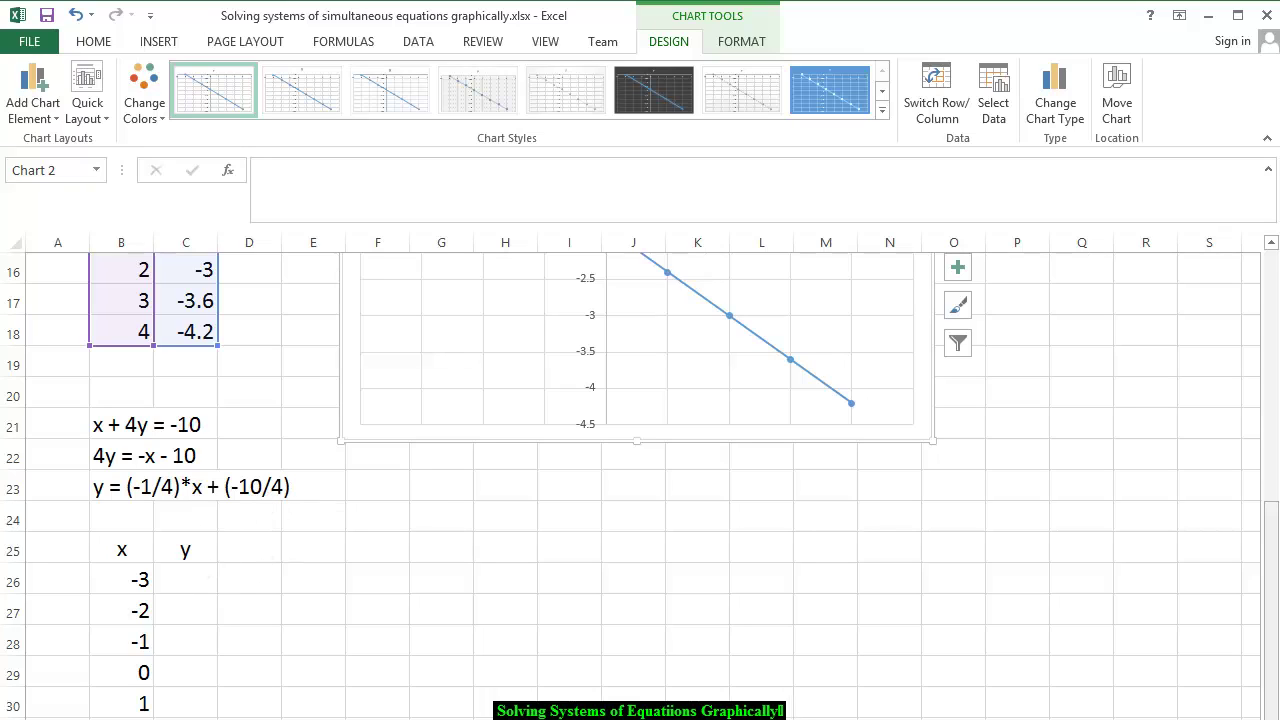
scroll(169, 406, down, 2)
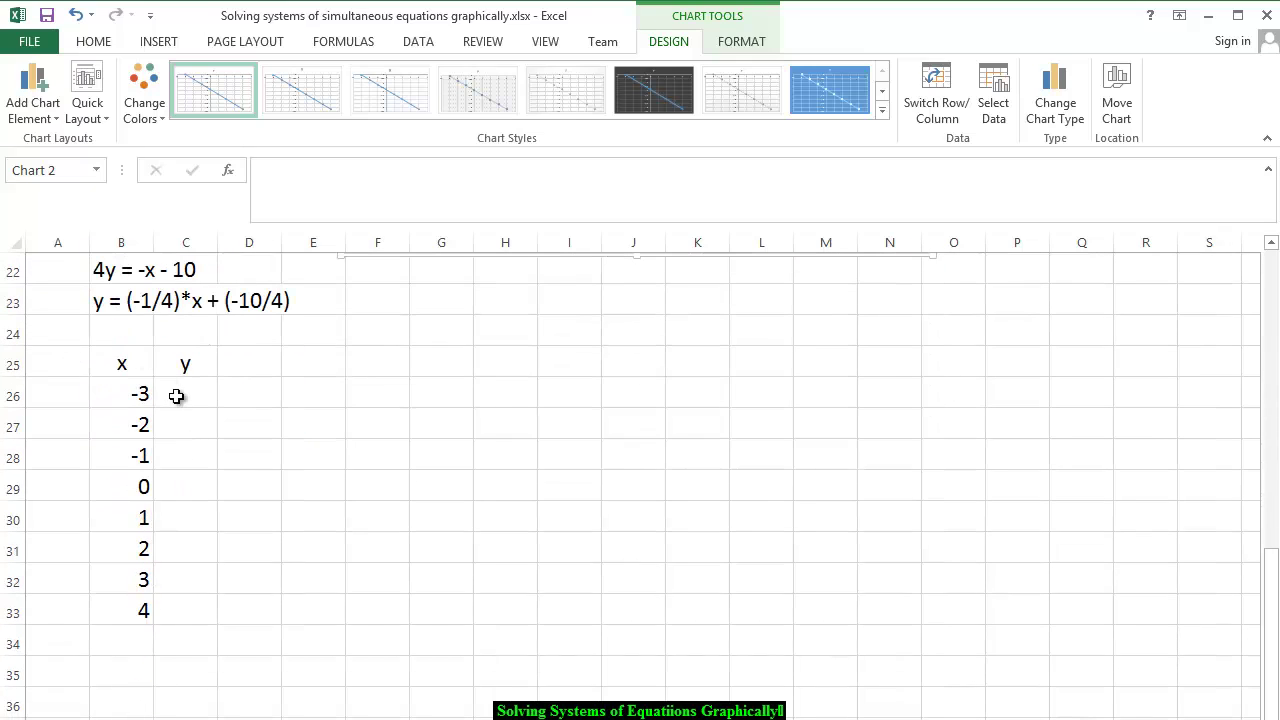
click(176, 397)
text(=()
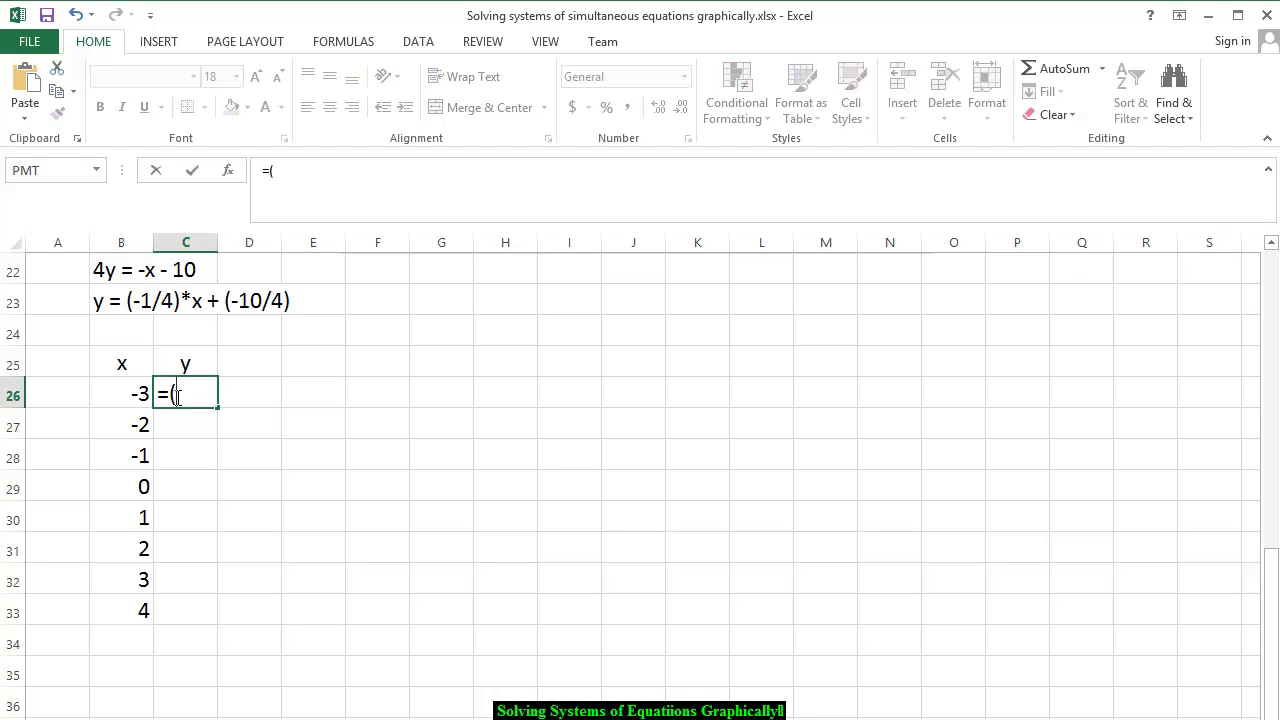
text(-1/4)*)
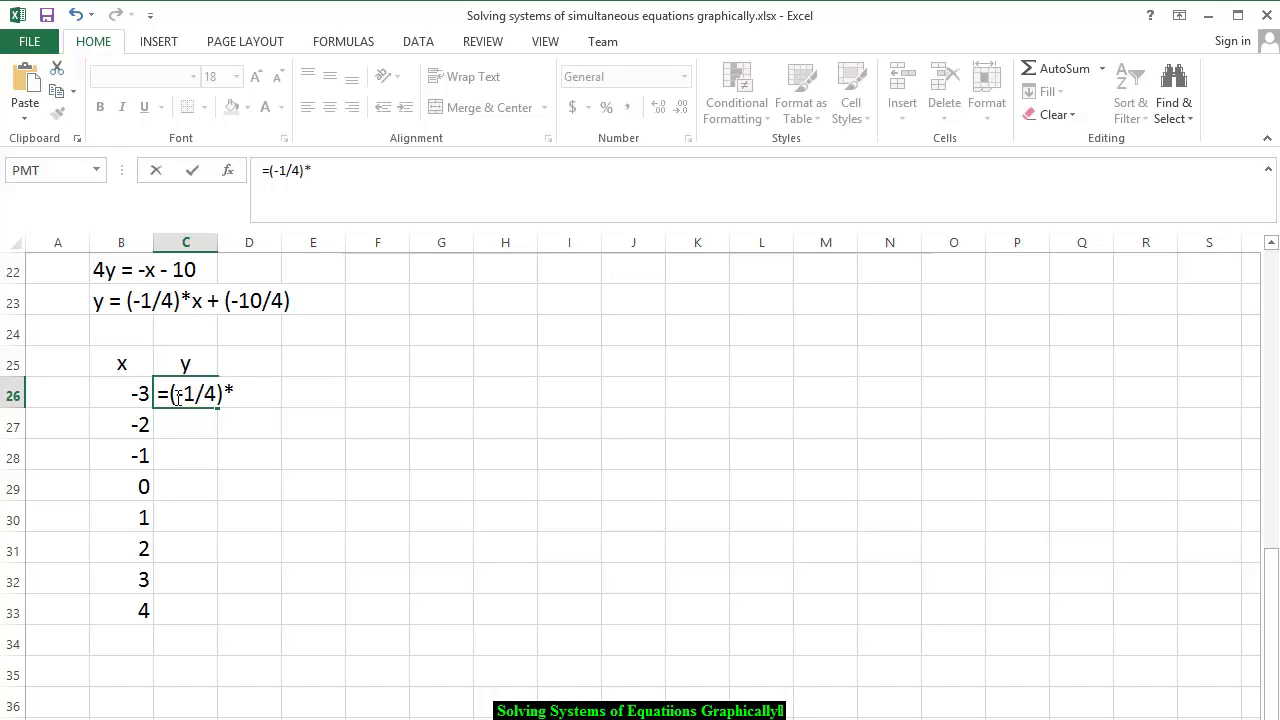
click(106, 391)
text(+(-10/4)
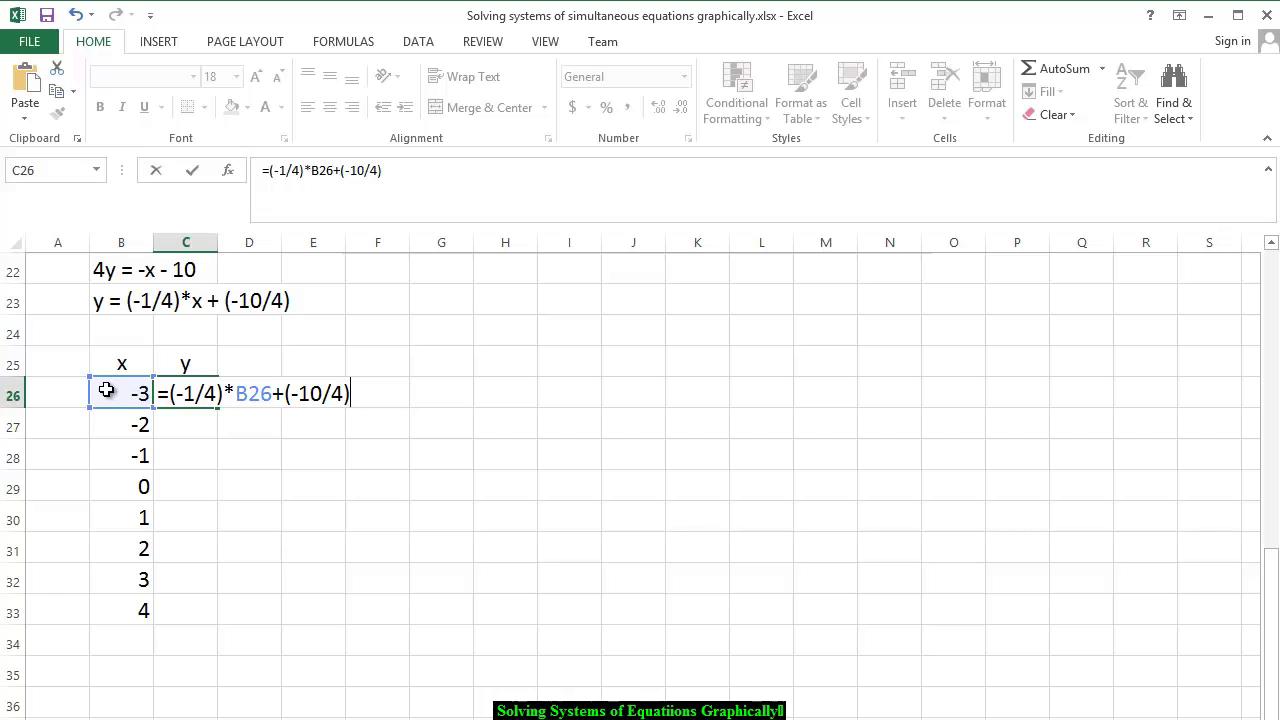
key(Return)
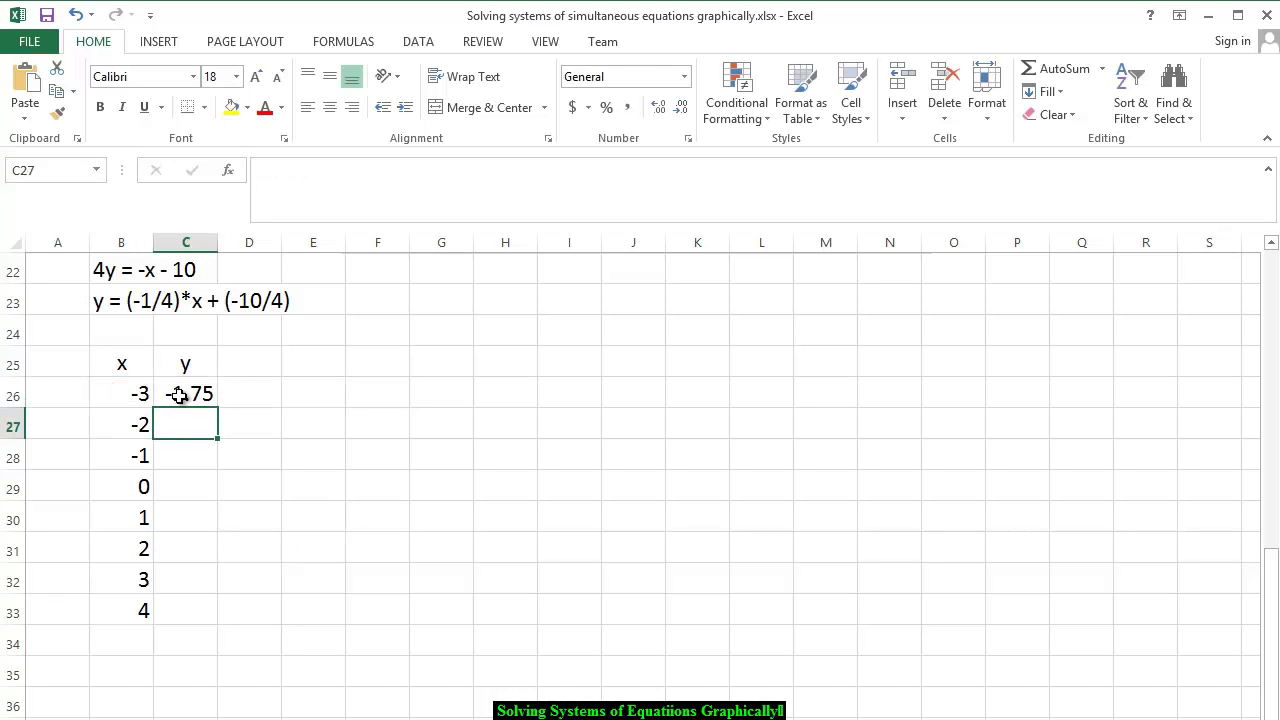
Fill the y formula from C26 down through C33 to complete the second equation's table.
click(172, 390)
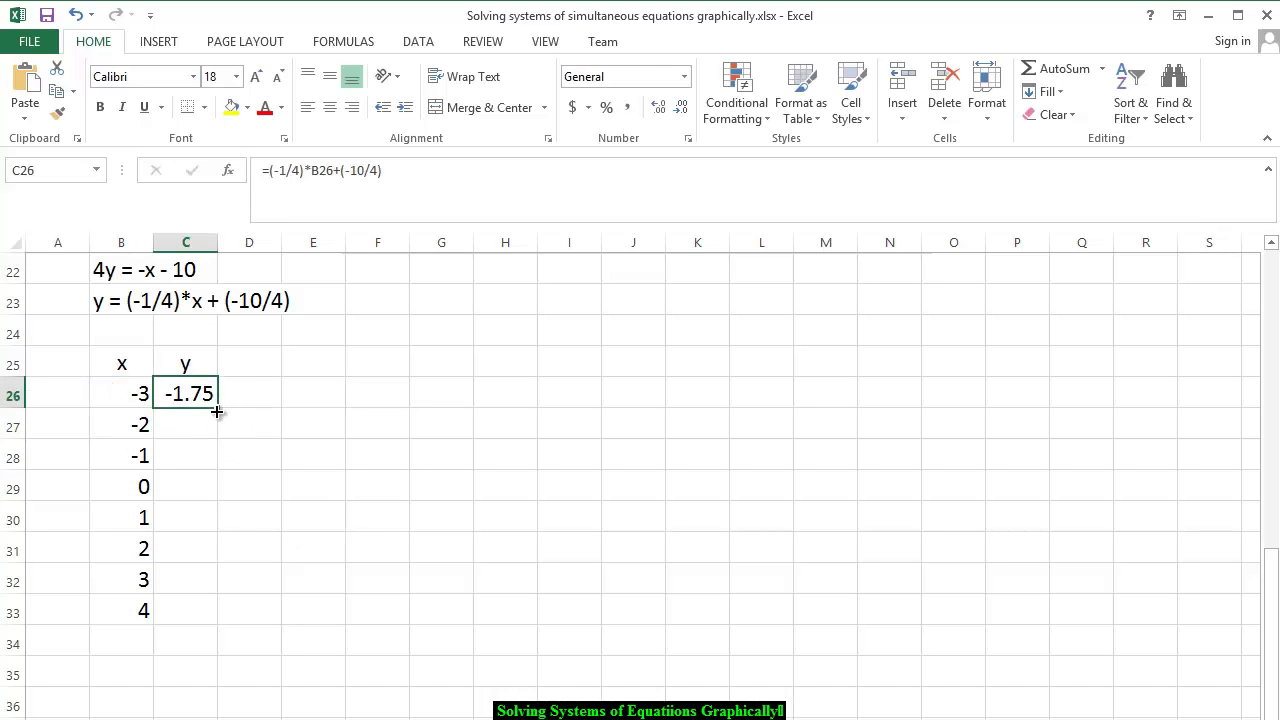
drag(219, 408, 216, 614)
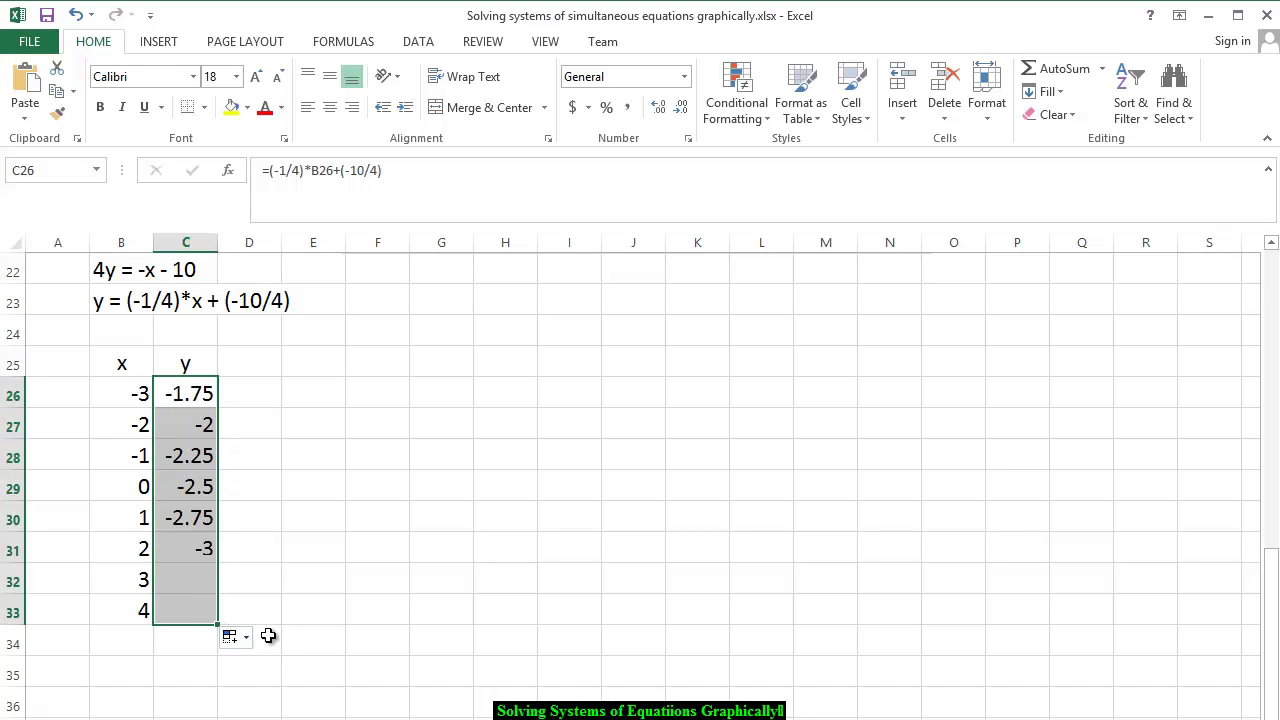
click(286, 582)
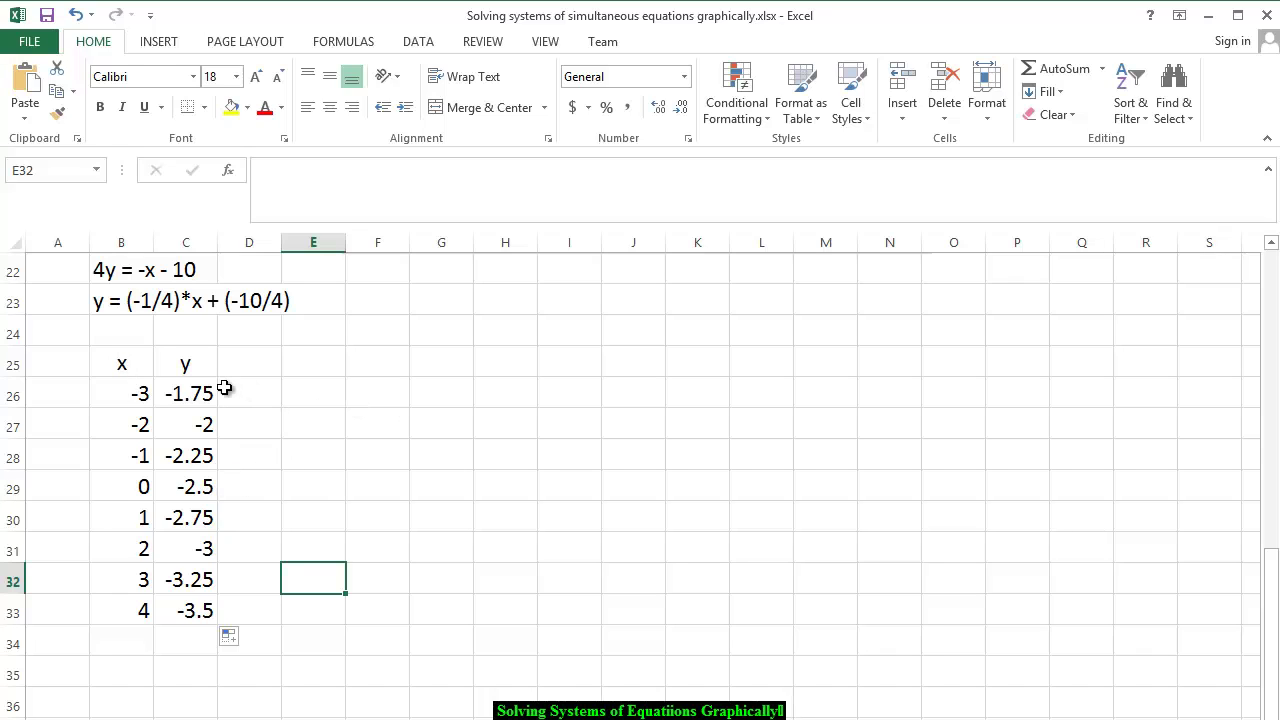
Rename the chart's existing series by taking its name from the equation 3x + 5y = -9 in B6:C6.
drag(1268, 583, 1265, 377)
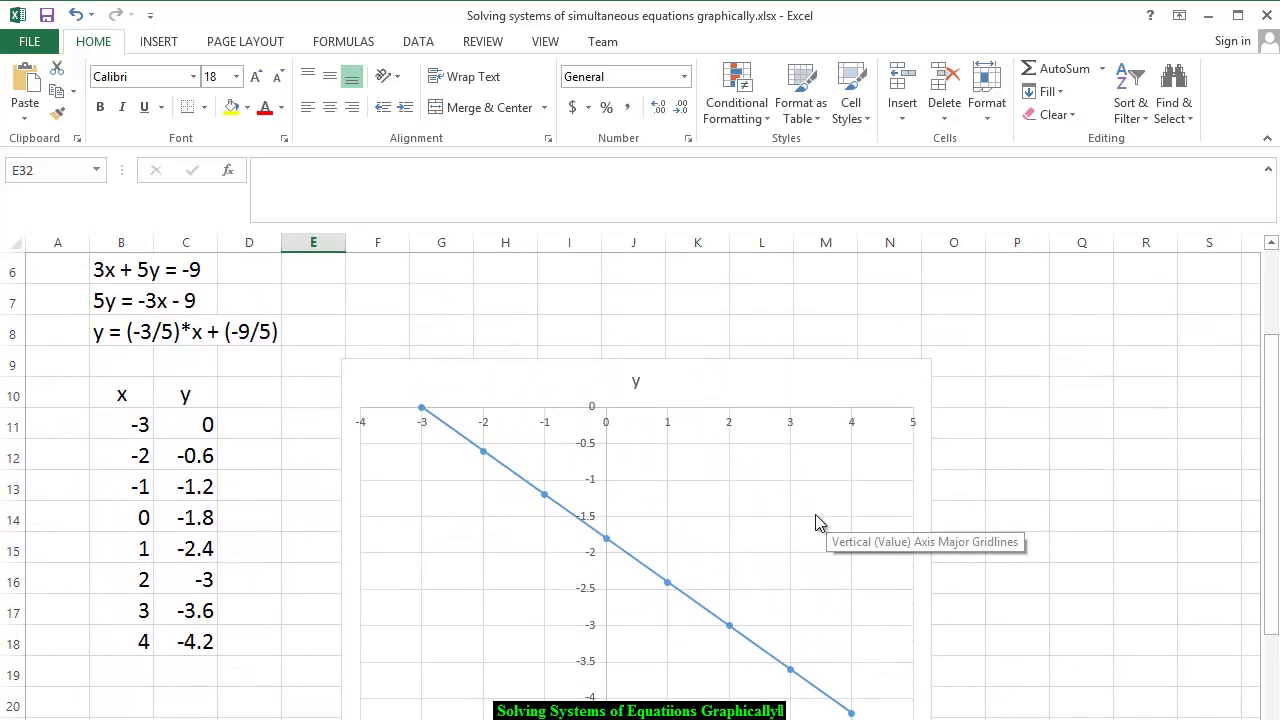
right_click(815, 514)
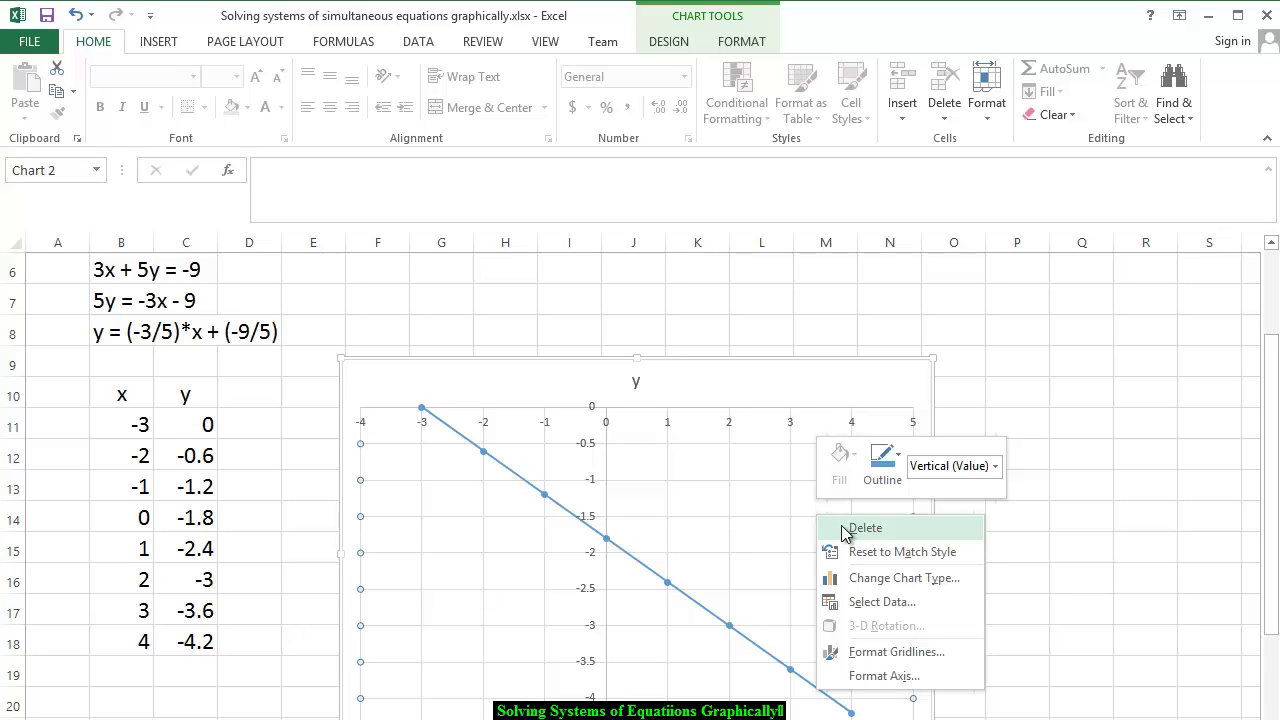
click(872, 603)
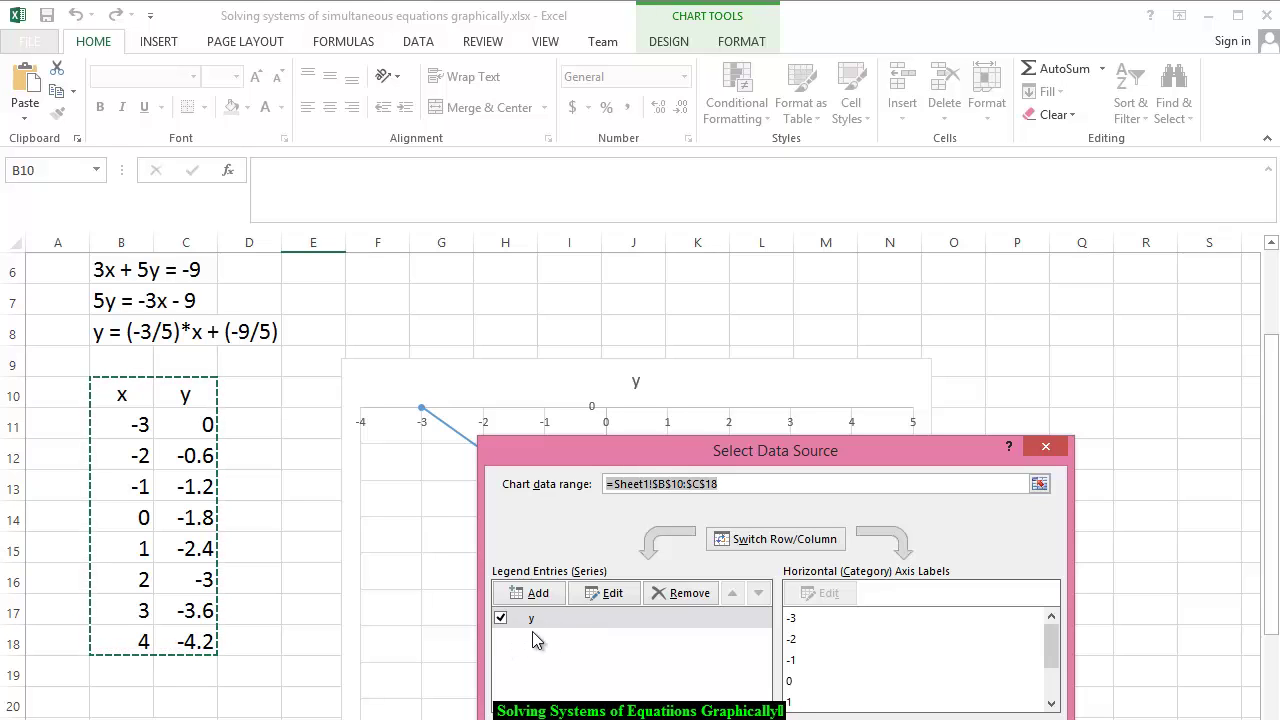
click(606, 593)
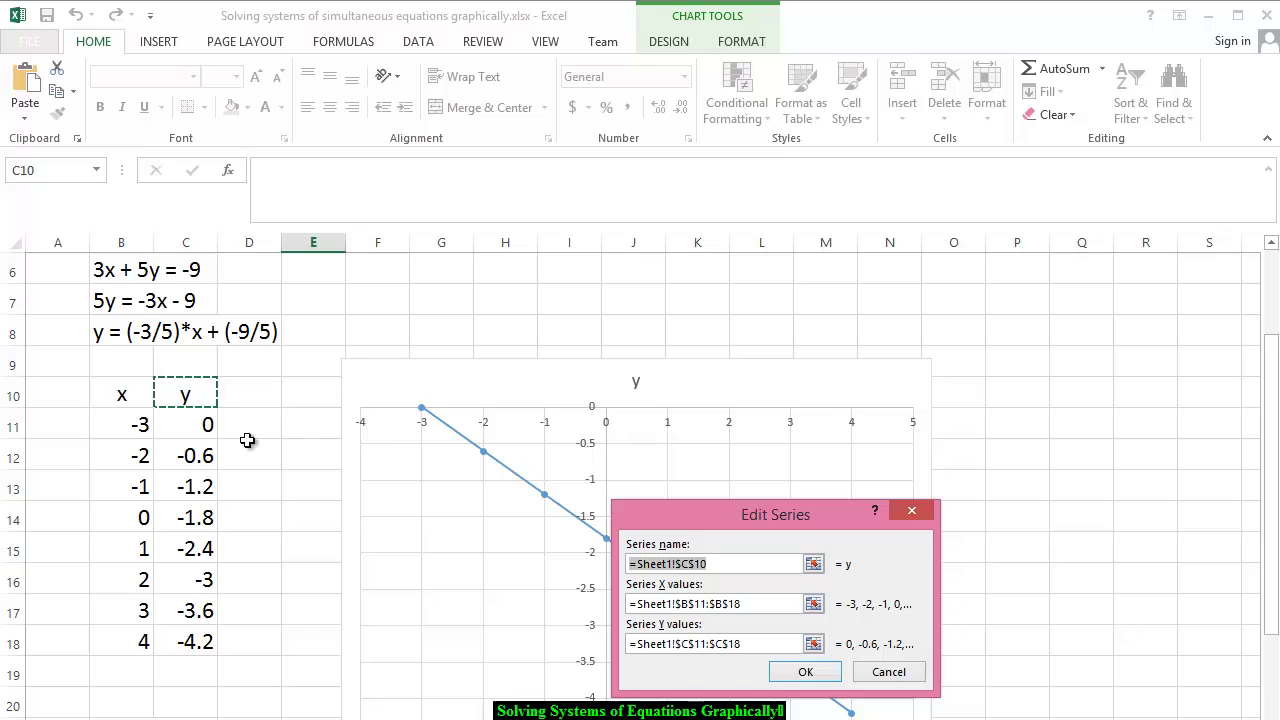
click(97, 272)
drag(97, 272, 203, 277)
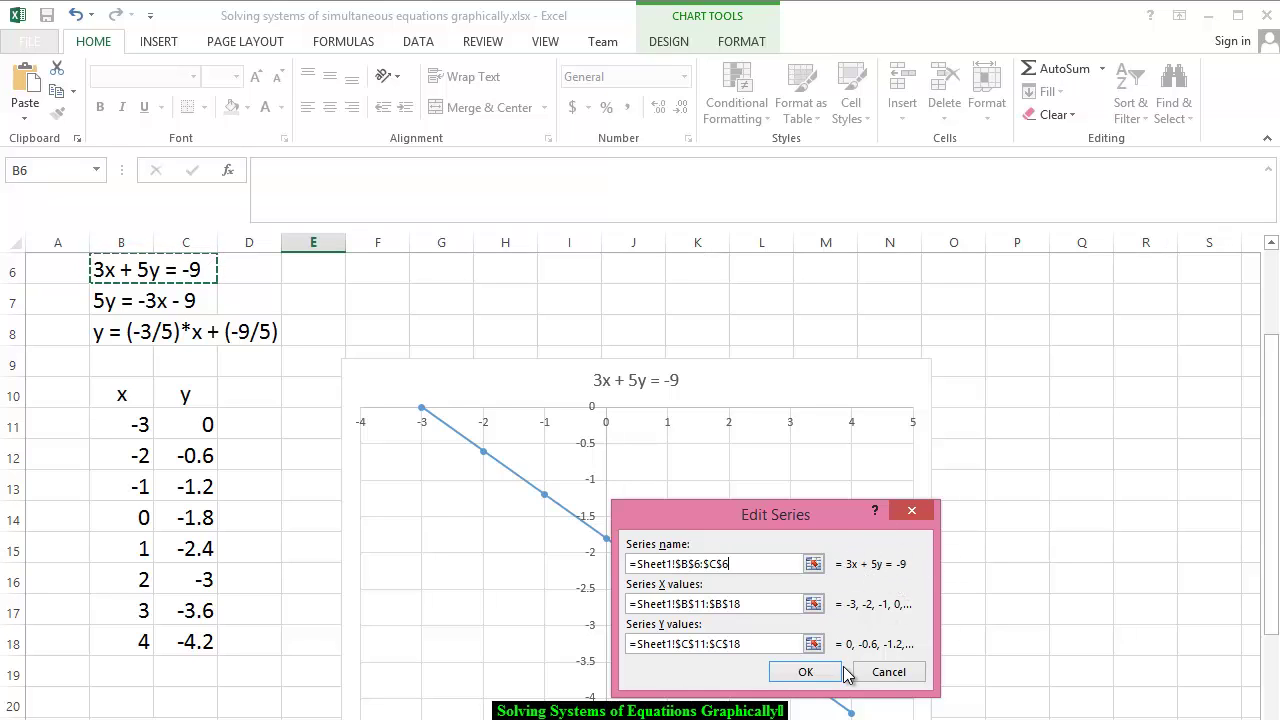
click(805, 671)
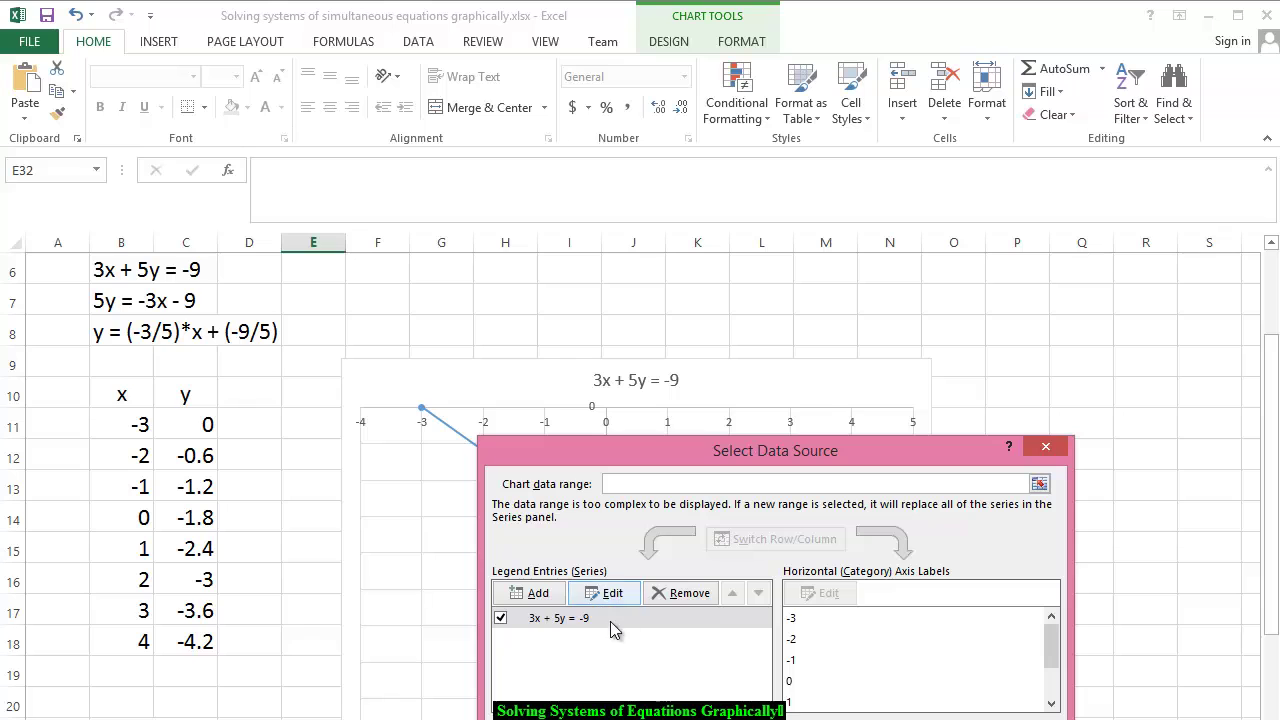
Add a second series to the chart, taking its name from the equation x + 4y = -10 in B21:C21.
click(535, 594)
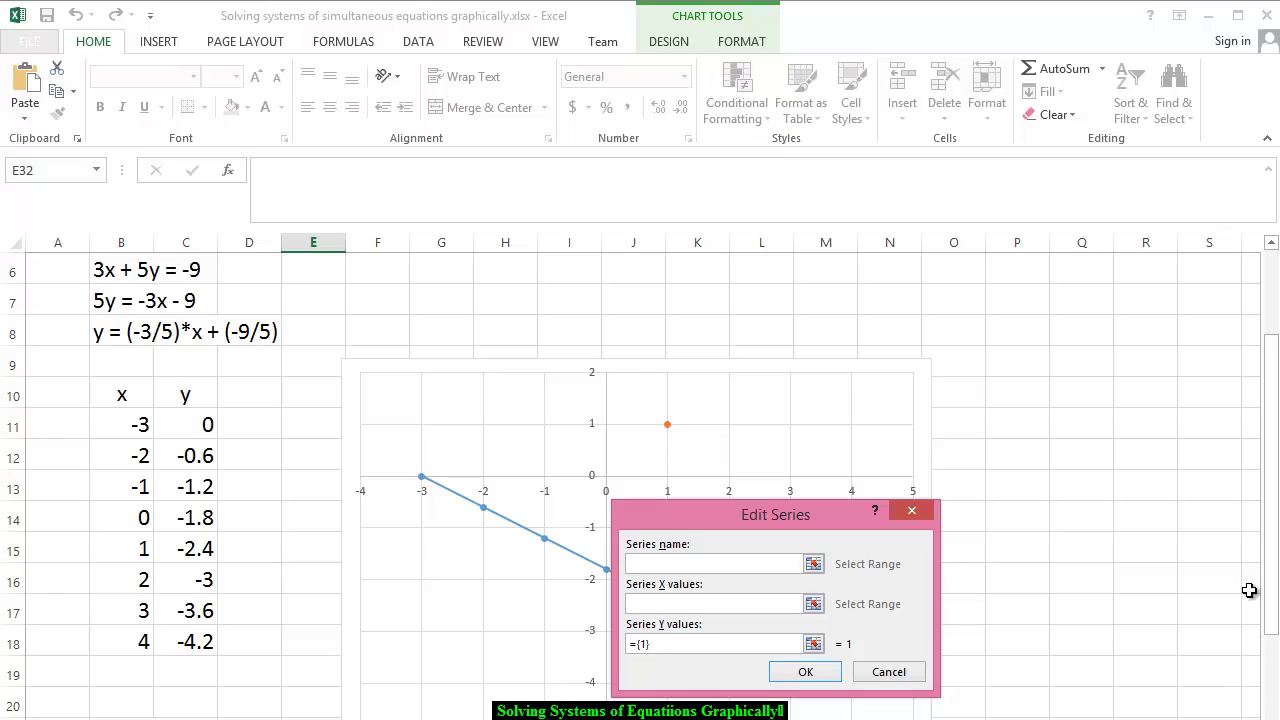
drag(1271, 617, 1271, 665)
drag(94, 426, 205, 432)
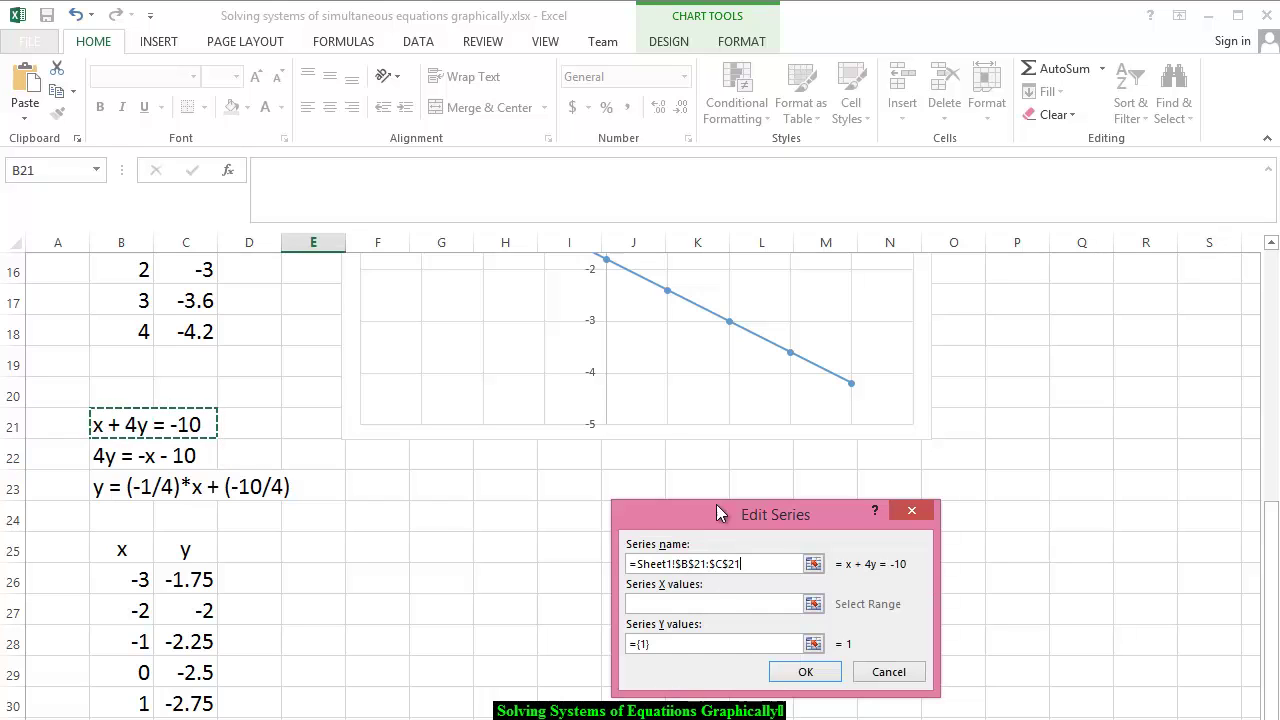
Try to assign B26:B33 as the new series' X values, and clear the faulty series name reference.
click(704, 604)
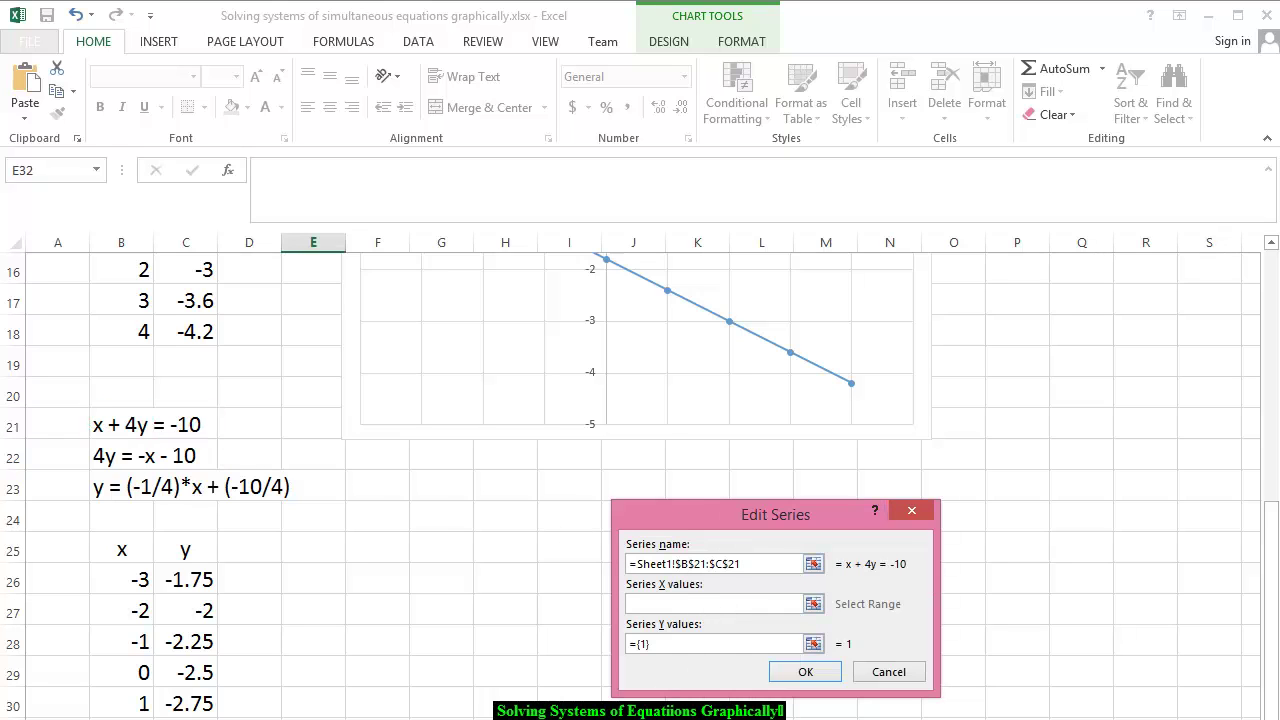
scroll(640, 486, down, 4)
drag(1270, 653, 1268, 634)
drag(124, 300, 132, 515)
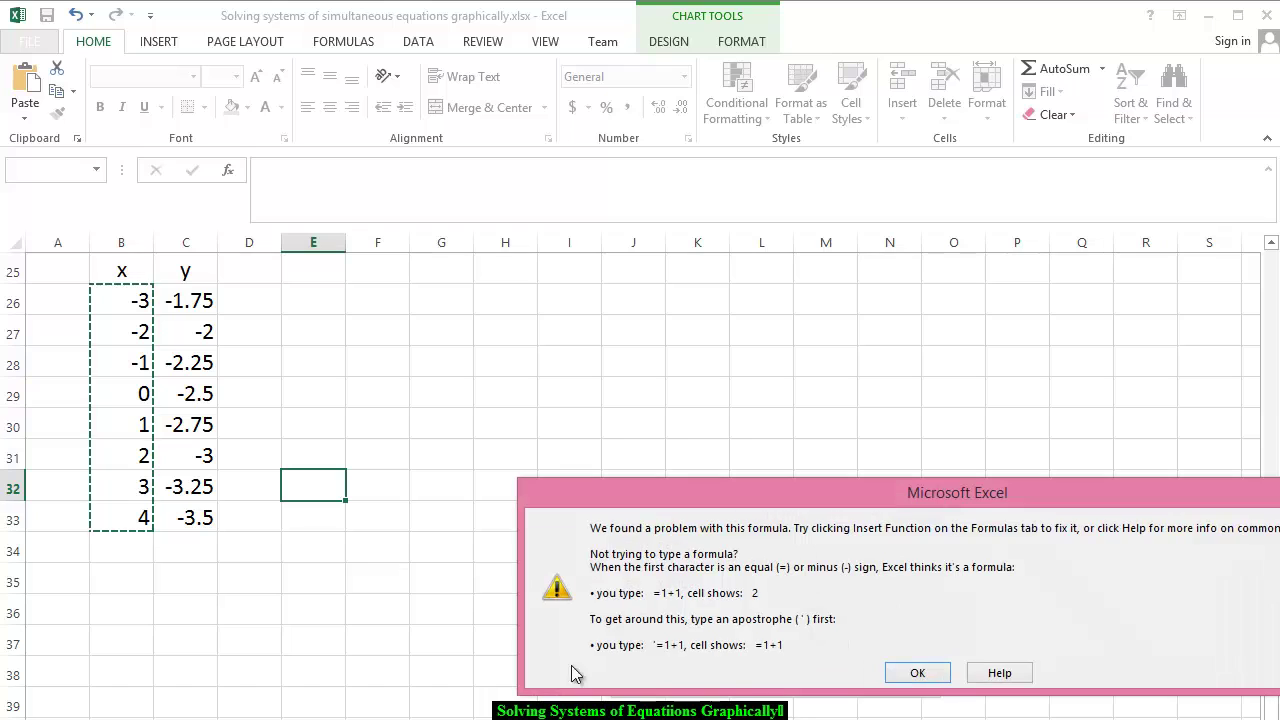
click(932, 673)
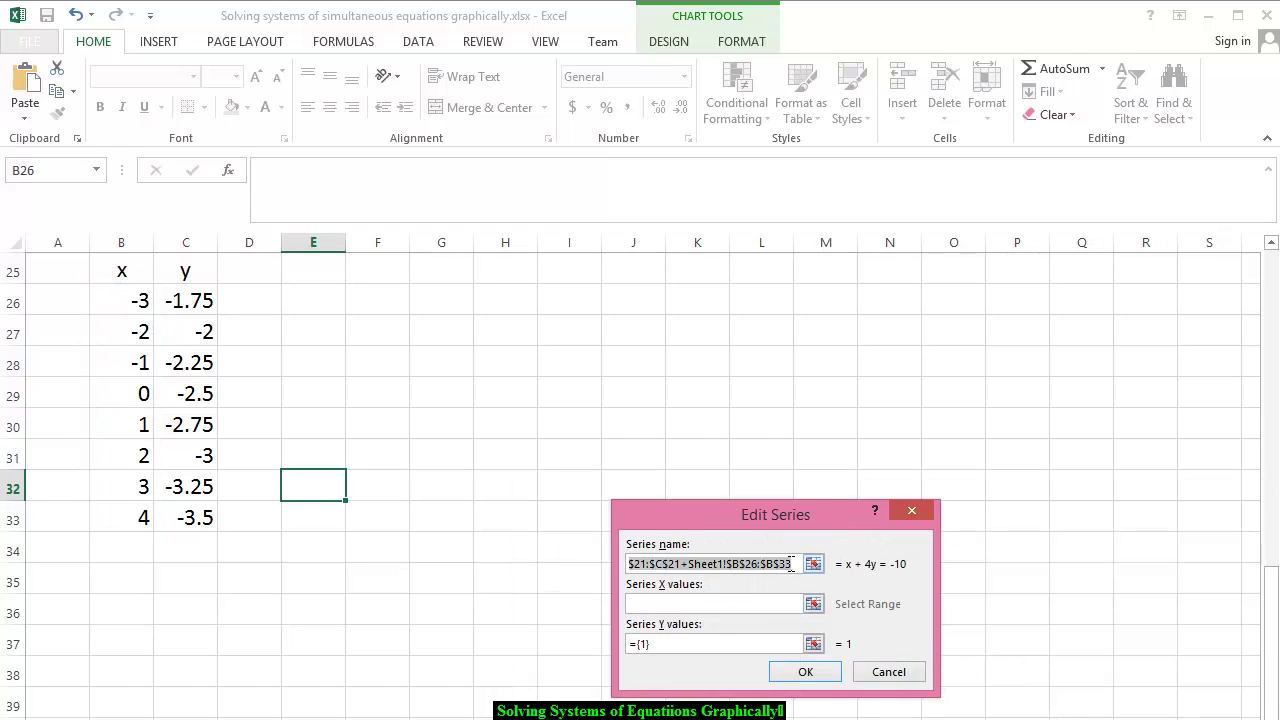
click(805, 671)
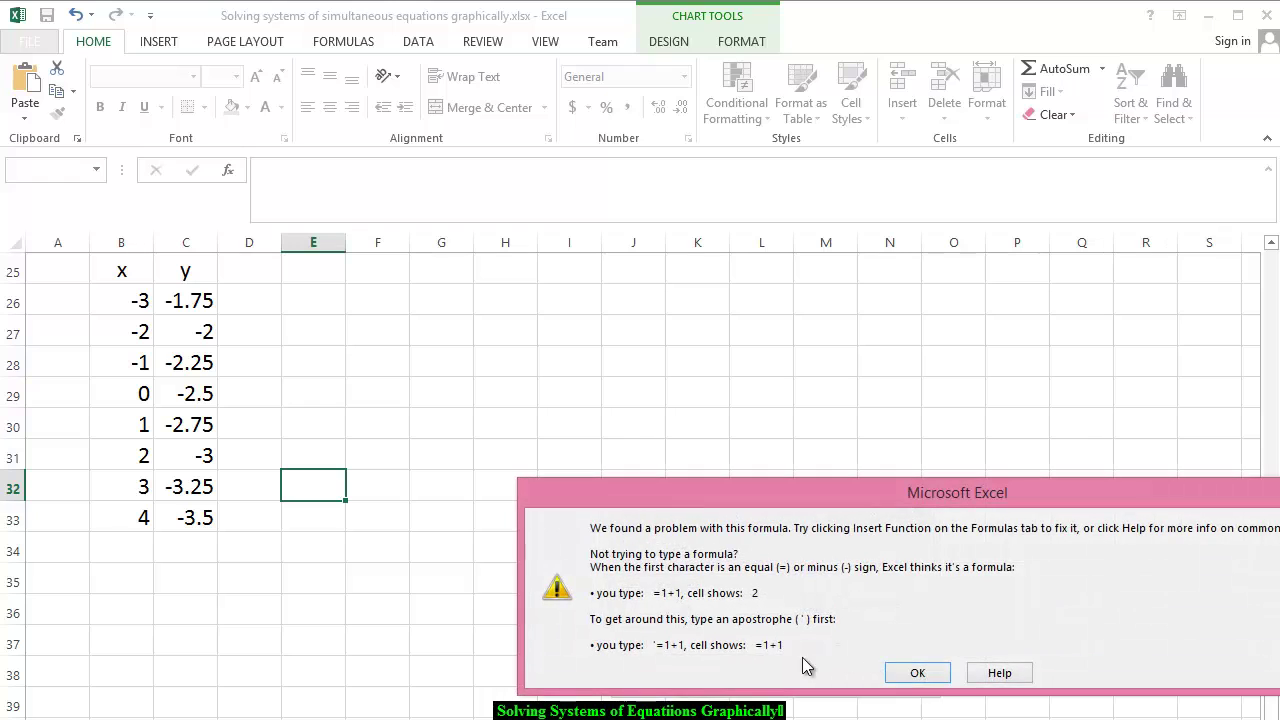
click(914, 673)
drag(795, 563, 622, 570)
key(Delete)
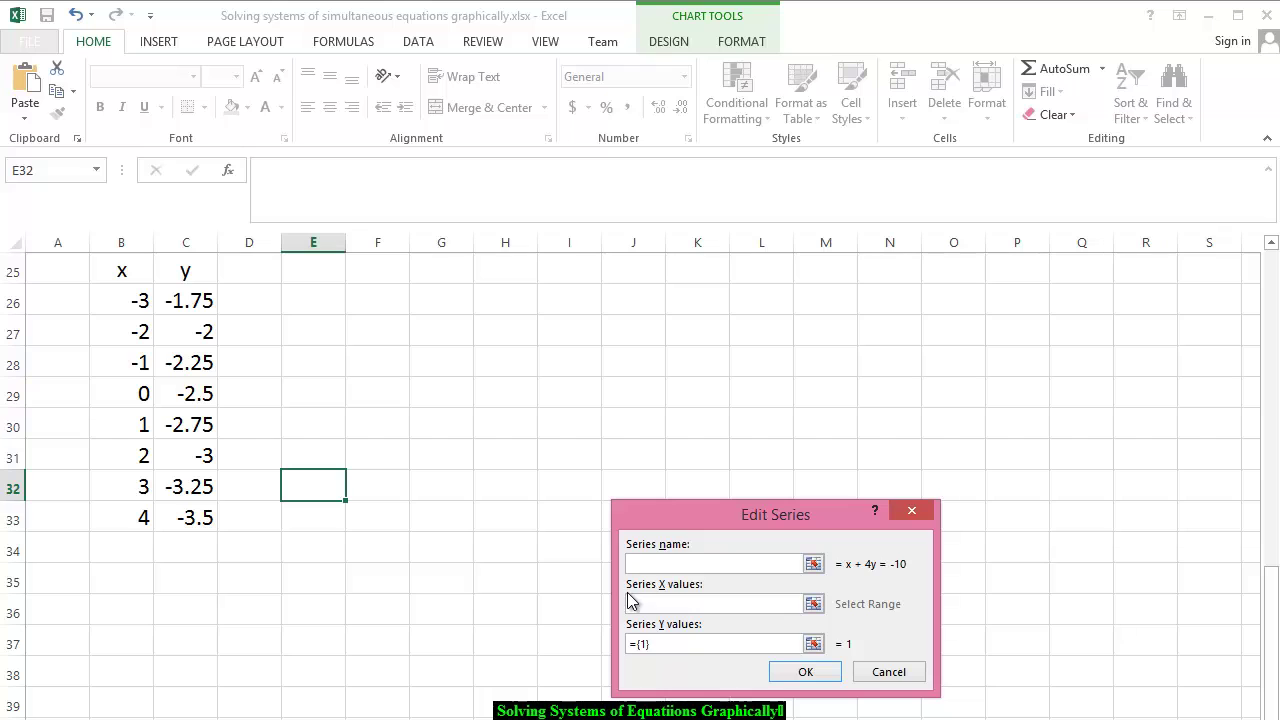
Set the new series' X values to B26:B33 and its Y values to C26:C33.
click(645, 608)
drag(108, 296, 122, 512)
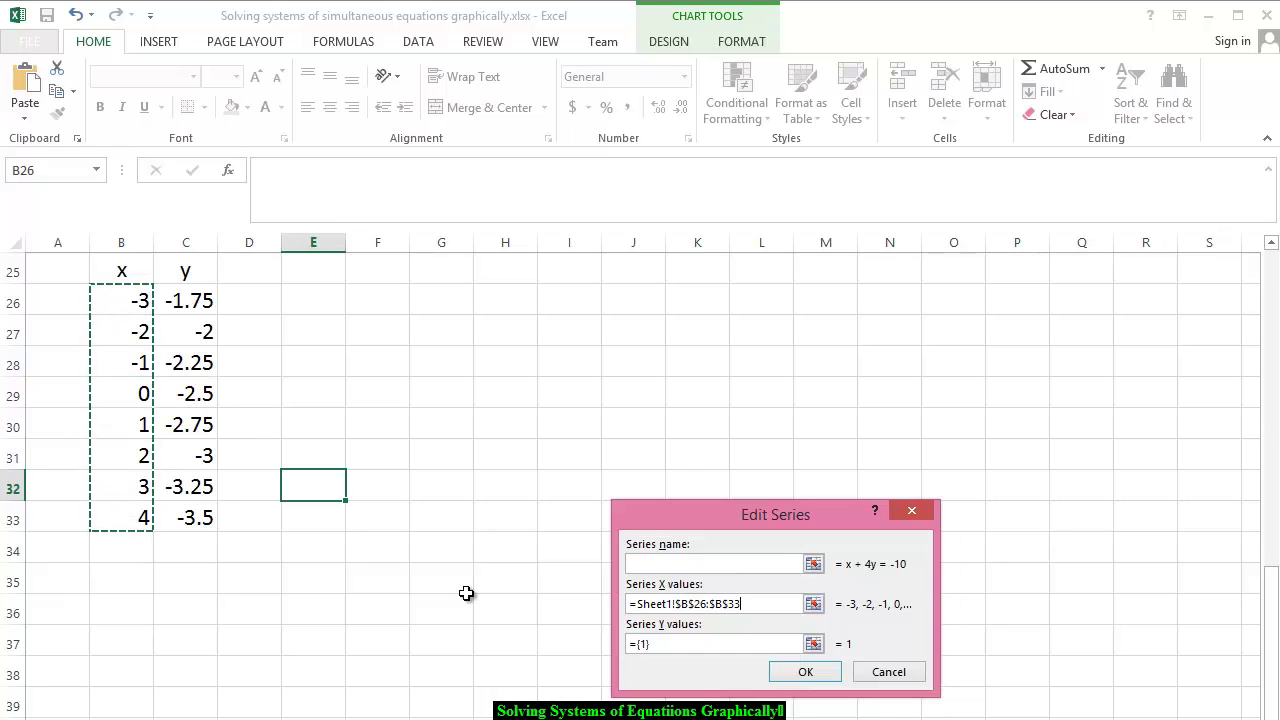
click(709, 645)
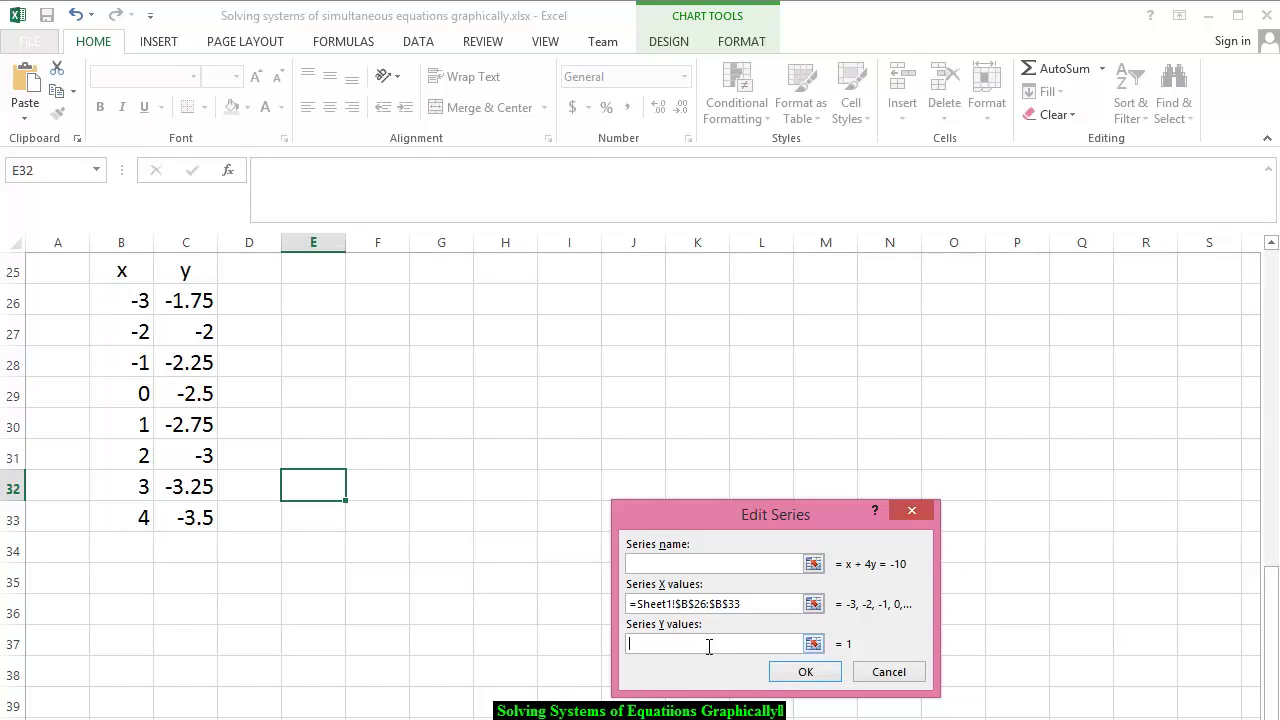
drag(190, 292, 172, 522)
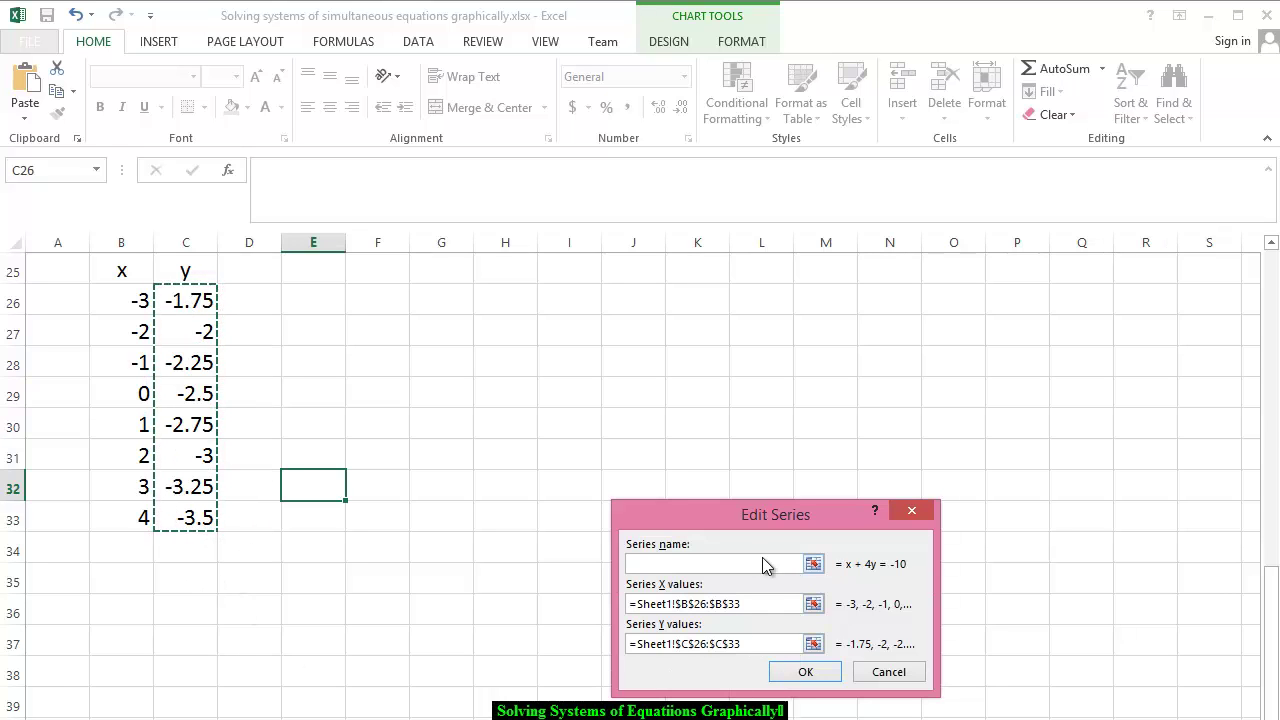
Set the new series' name to B21:C21 and accept the series and the chart's data source changes.
drag(1270, 592, 1273, 552)
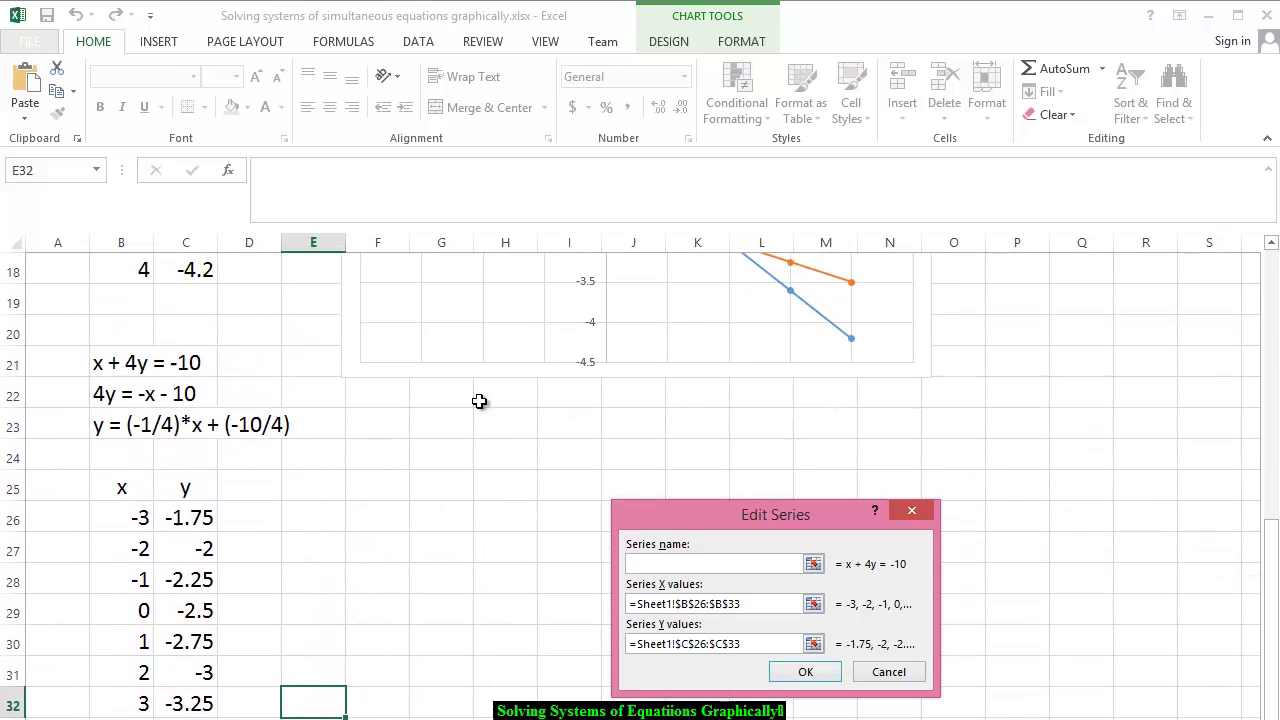
drag(100, 366, 205, 368)
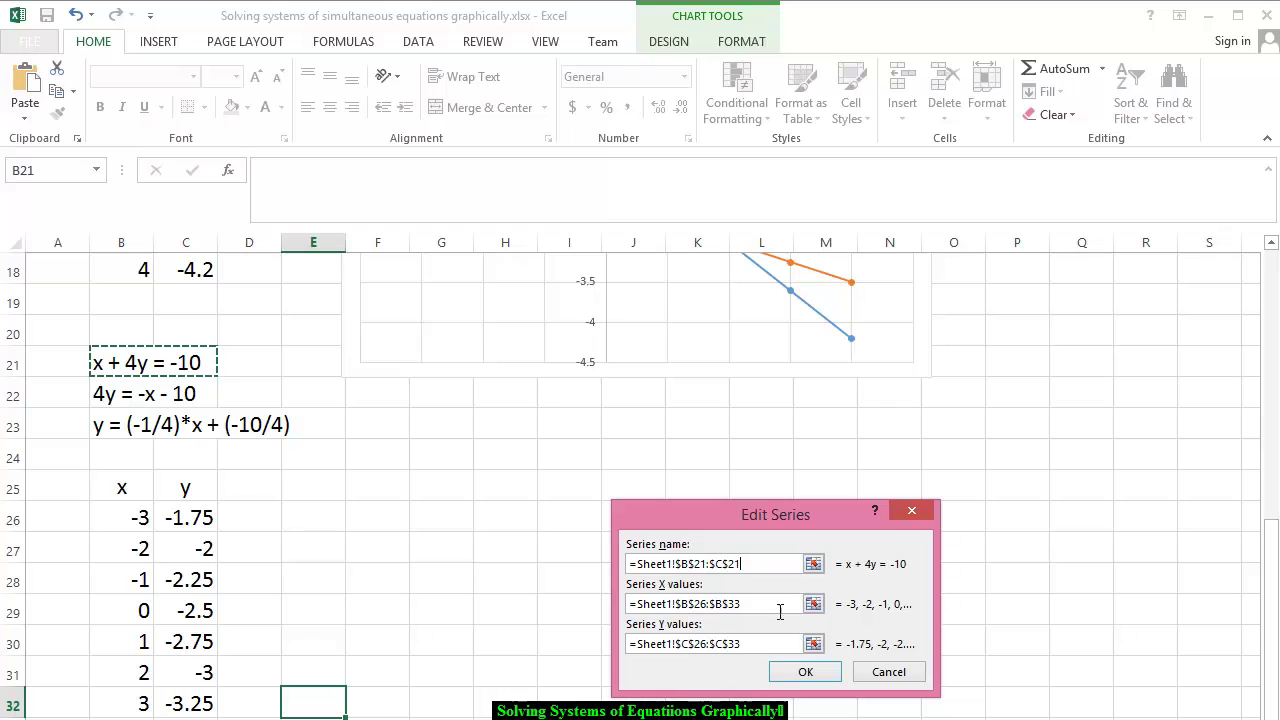
click(805, 672)
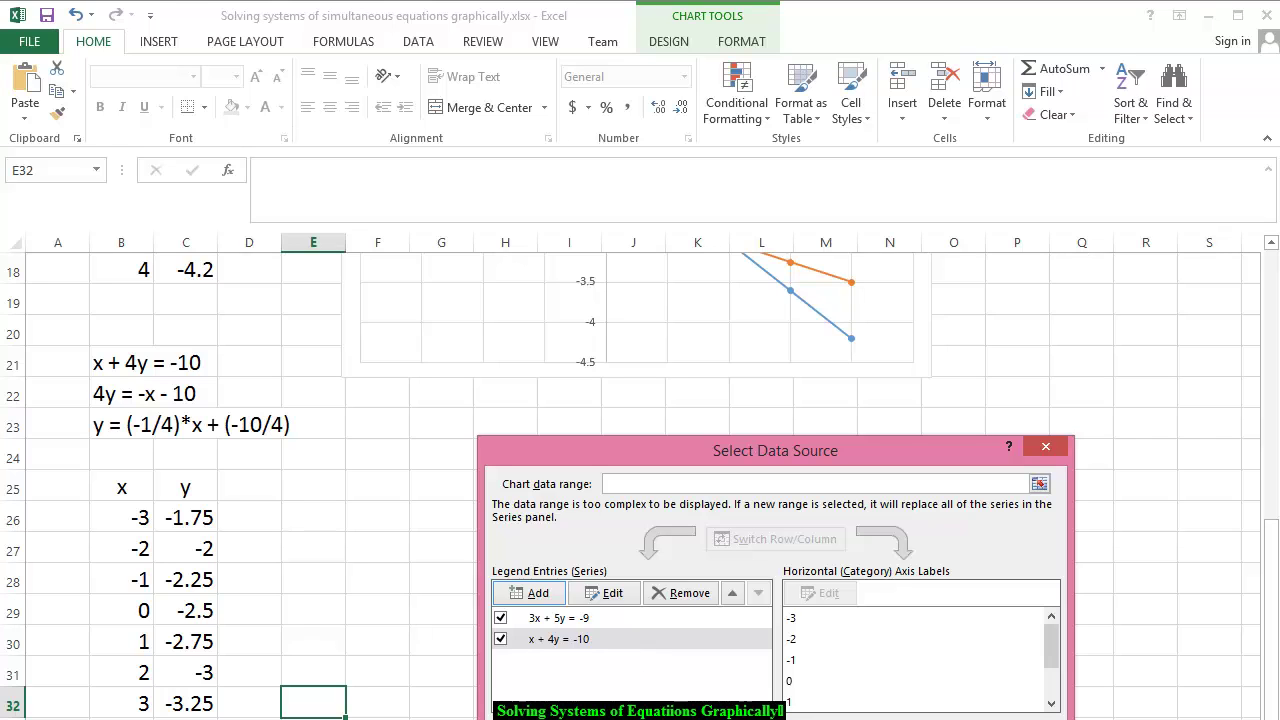
drag(881, 437, 928, 190)
click(1002, 478)
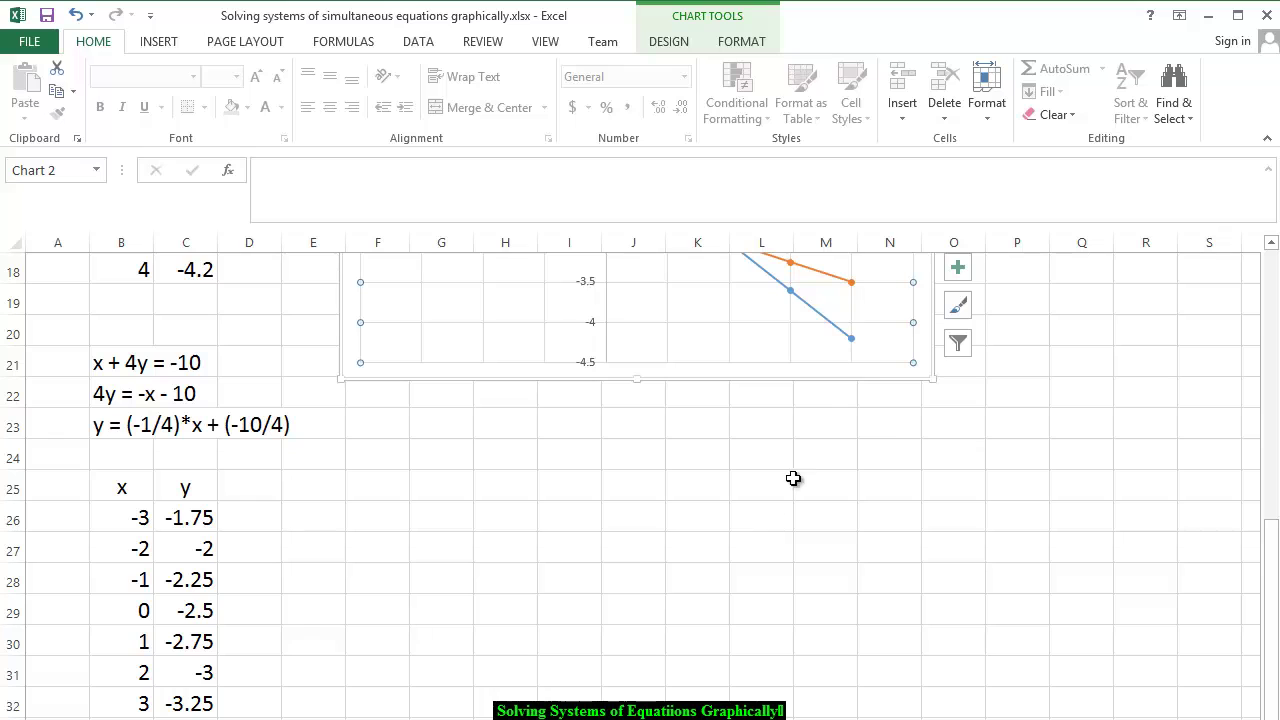
Examine the chart at the point where the two equation lines intersect.
drag(1270, 590, 1270, 440)
mouse_move(660, 505)
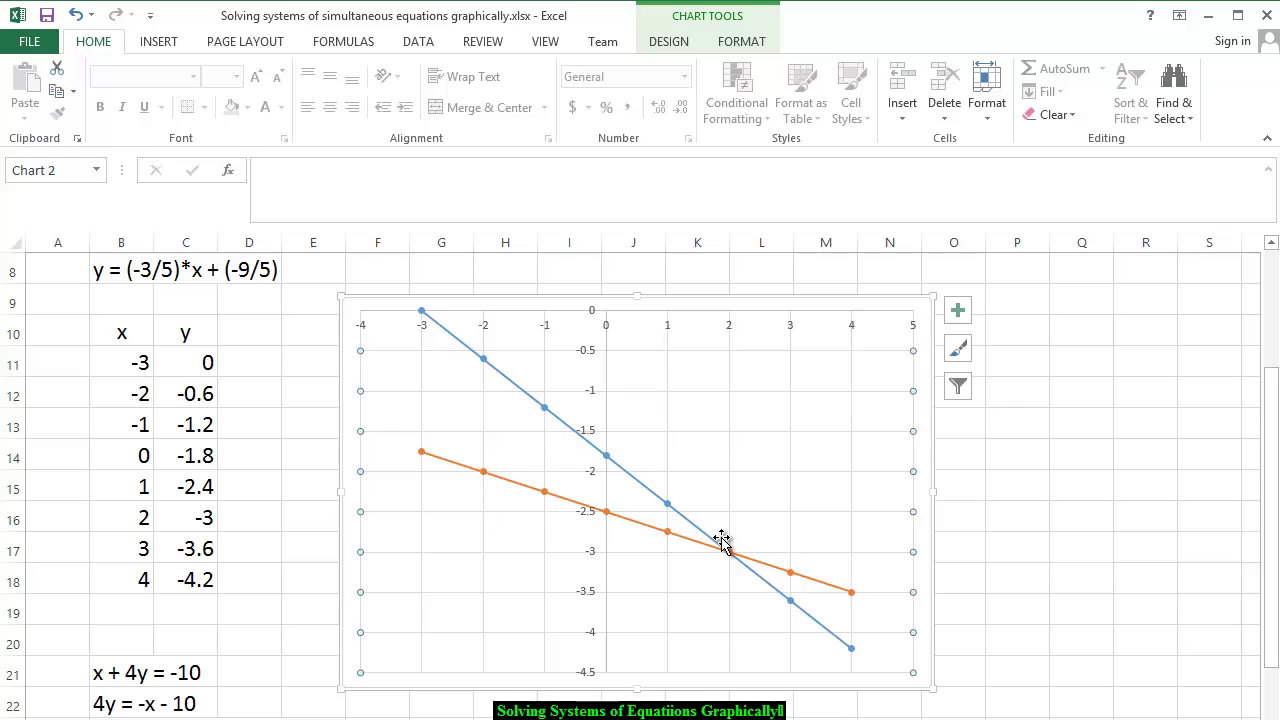
mouse_move(730, 550)
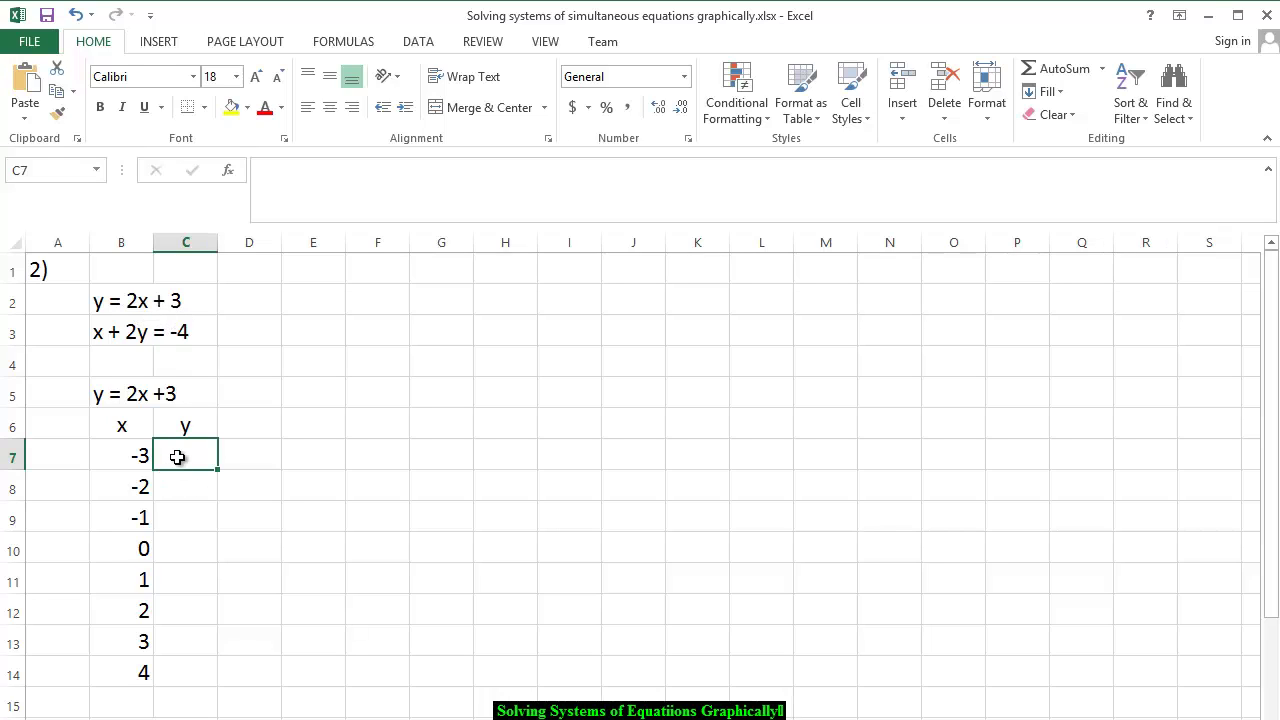
Enter the y formula =2*B7+3 in C7 and fill it down through C14.
text(=2*)
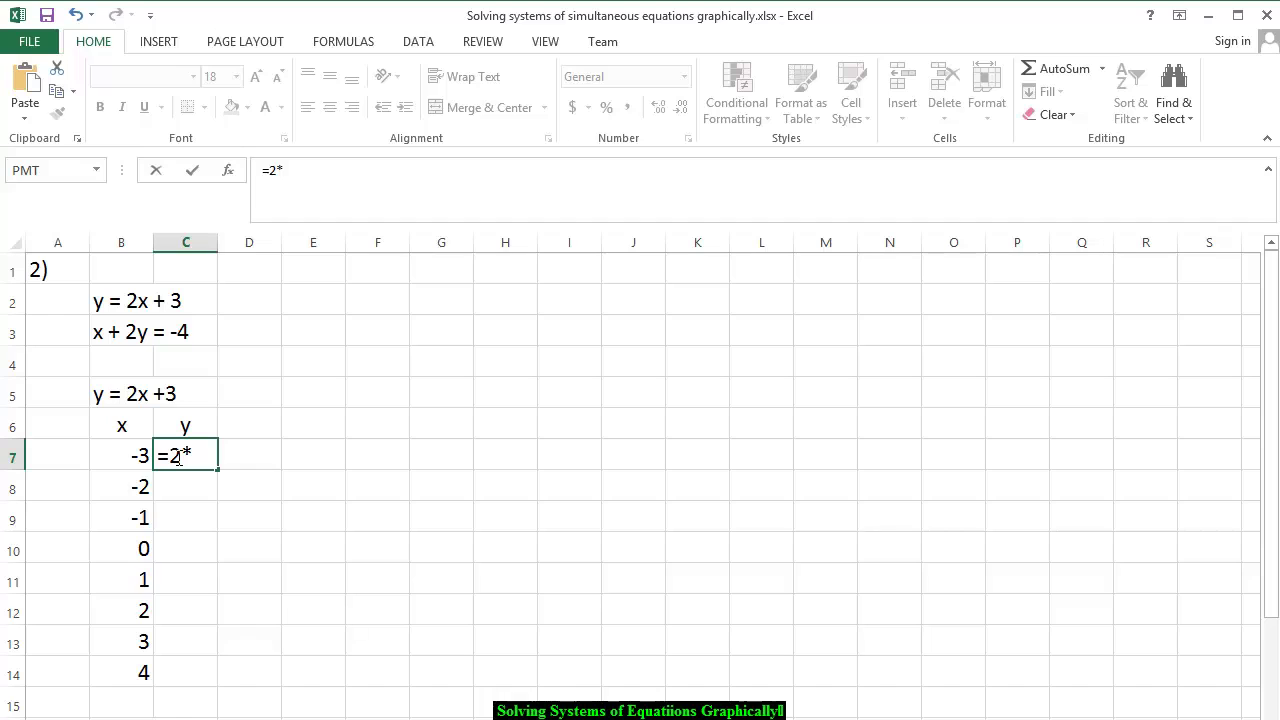
click(138, 460)
text(+)
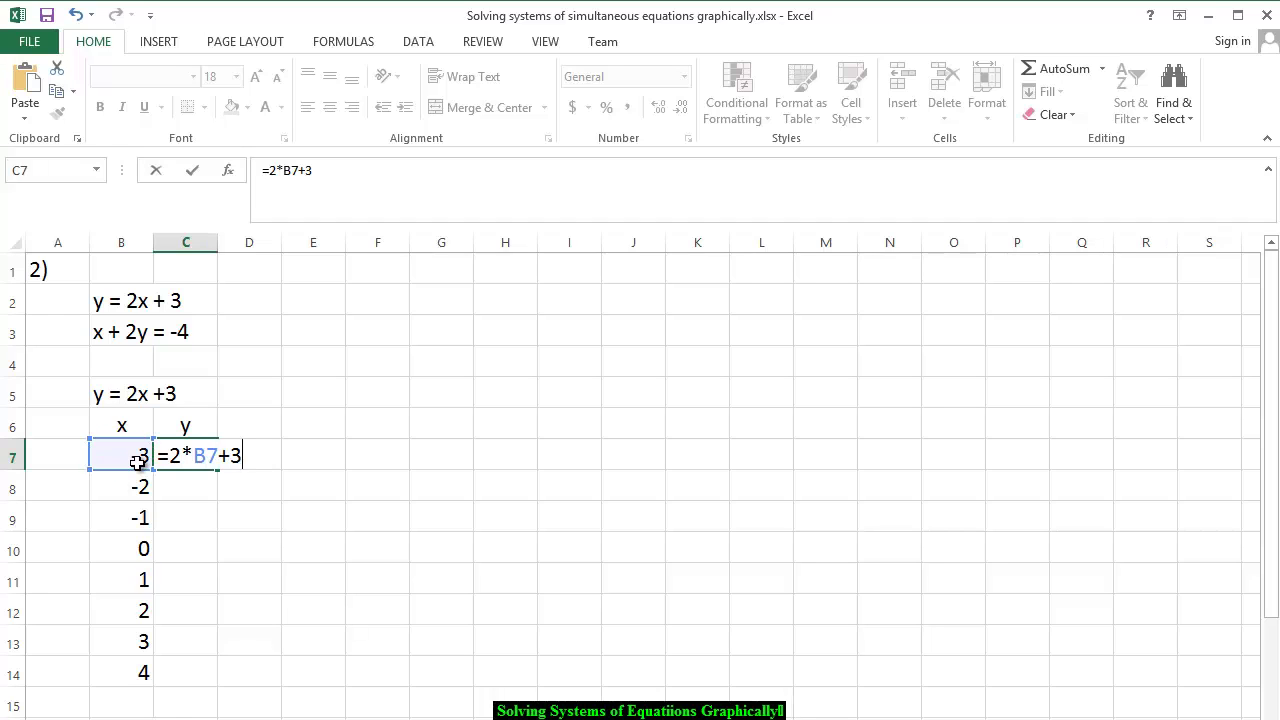
text(3)
key(Return)
click(177, 452)
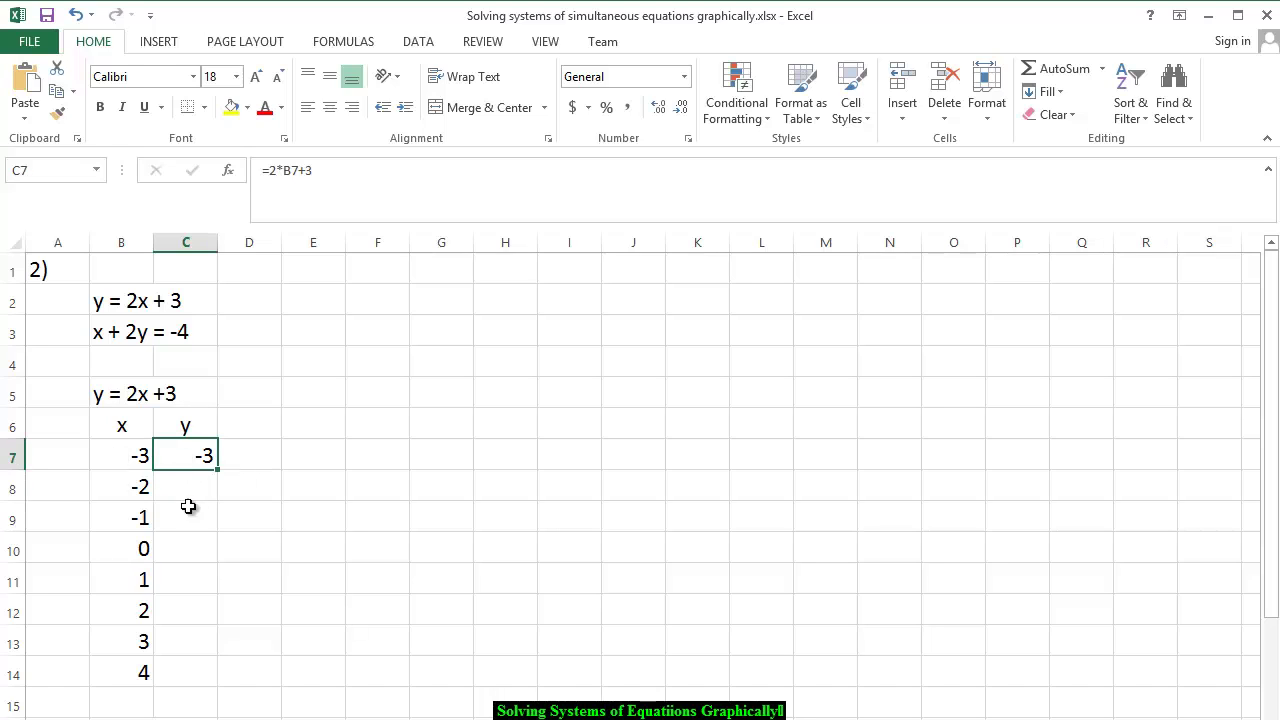
drag(217, 469, 223, 684)
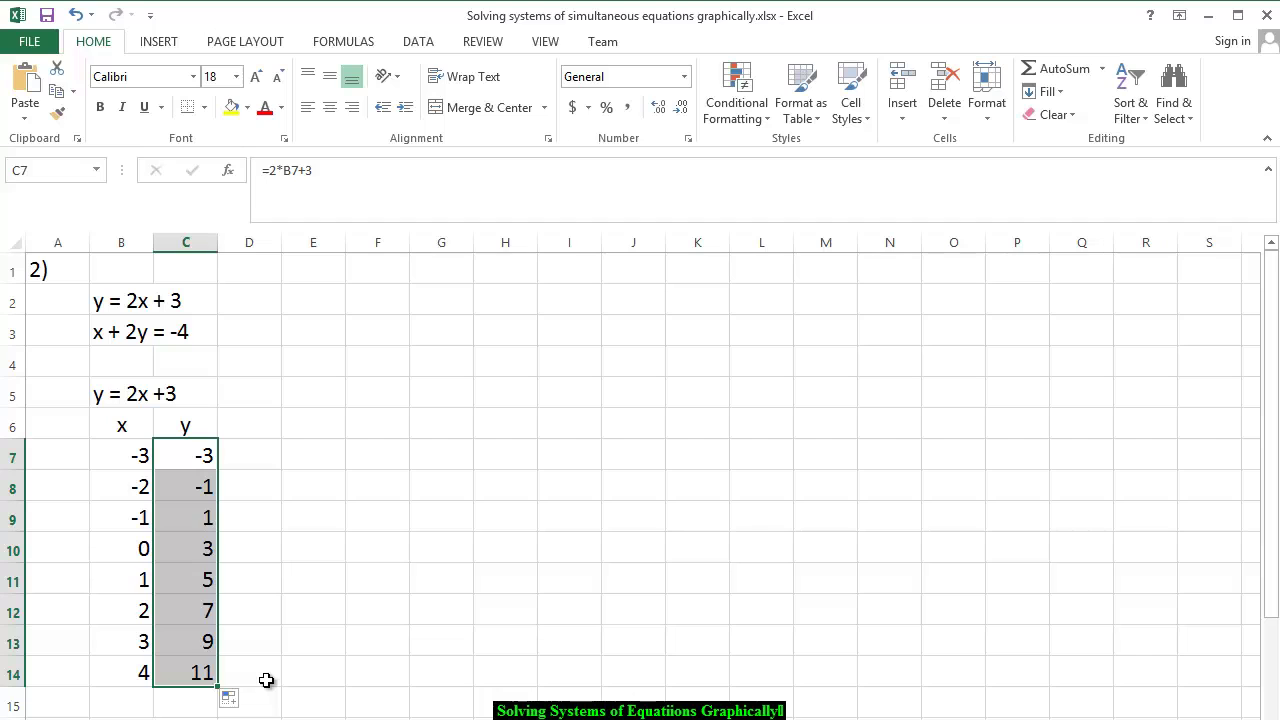
Insert a scatter chart with smooth lines and markers from the y = 2x + 3 table in B6:C14.
drag(106, 420, 206, 671)
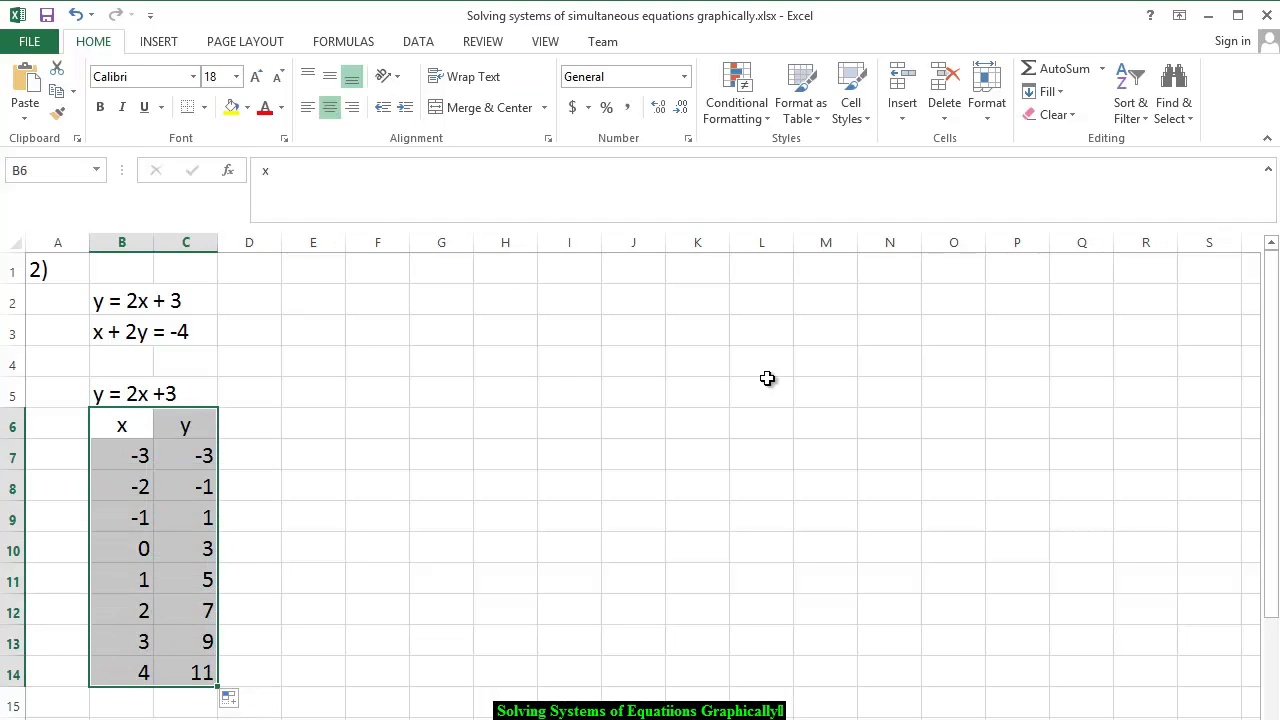
drag(1272, 600, 1277, 630)
click(158, 41)
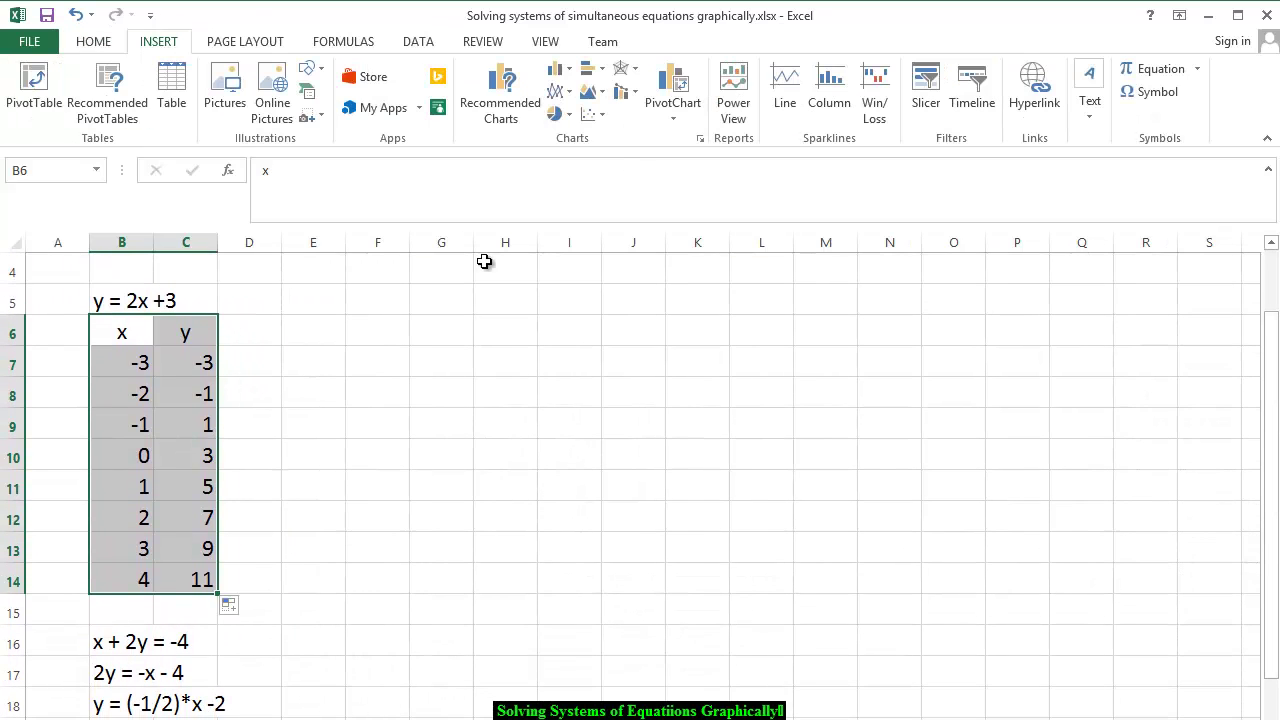
click(591, 114)
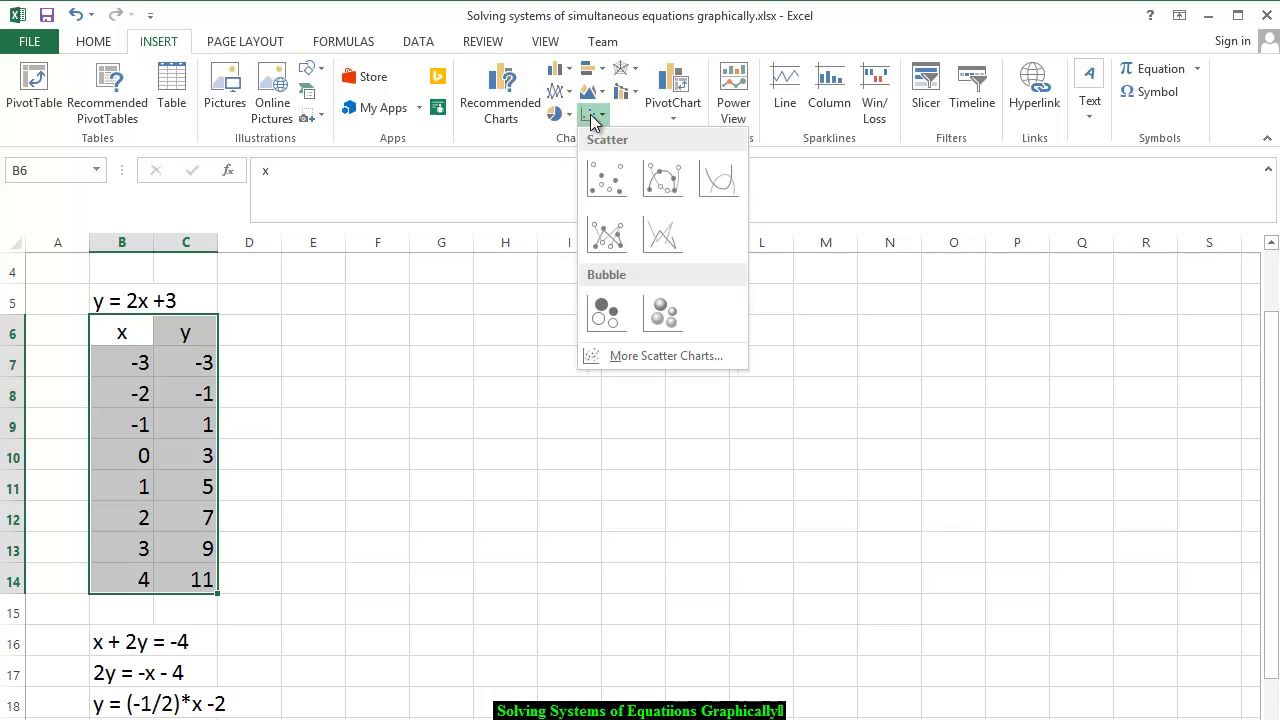
click(660, 190)
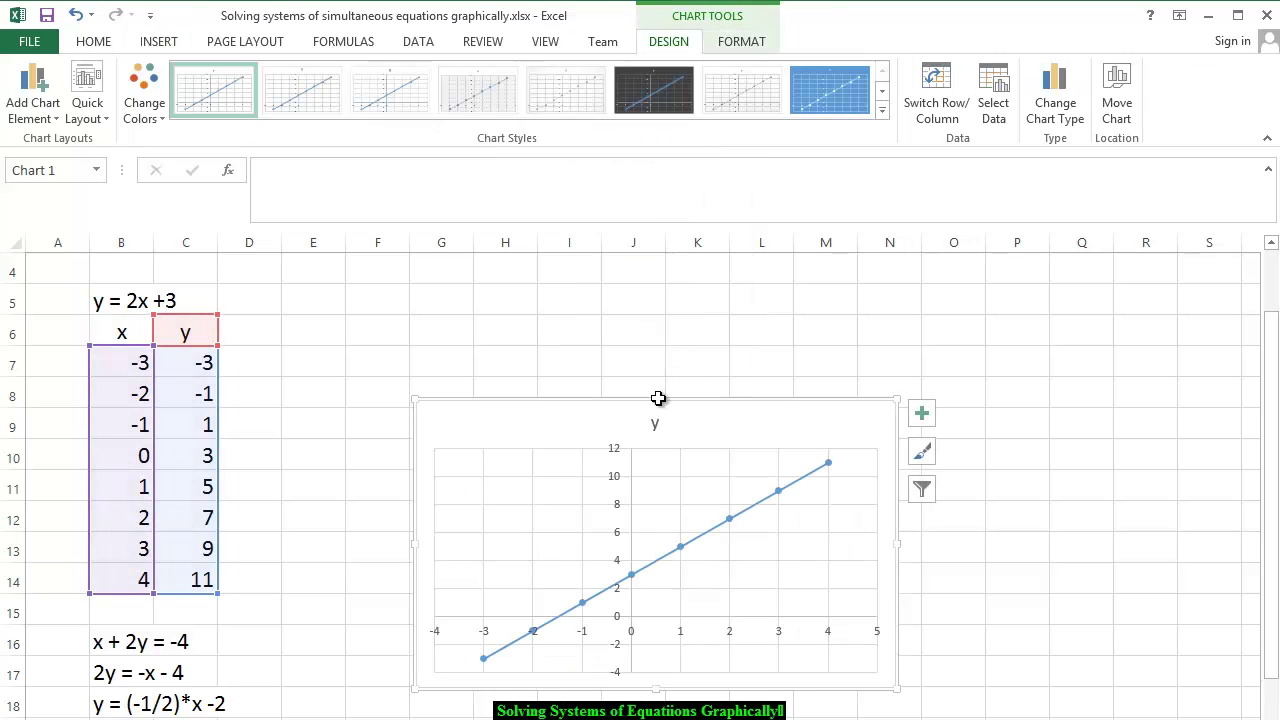
Enlarge the new chart by stretching it up to row 5 and widening it on both sides.
drag(657, 396, 645, 315)
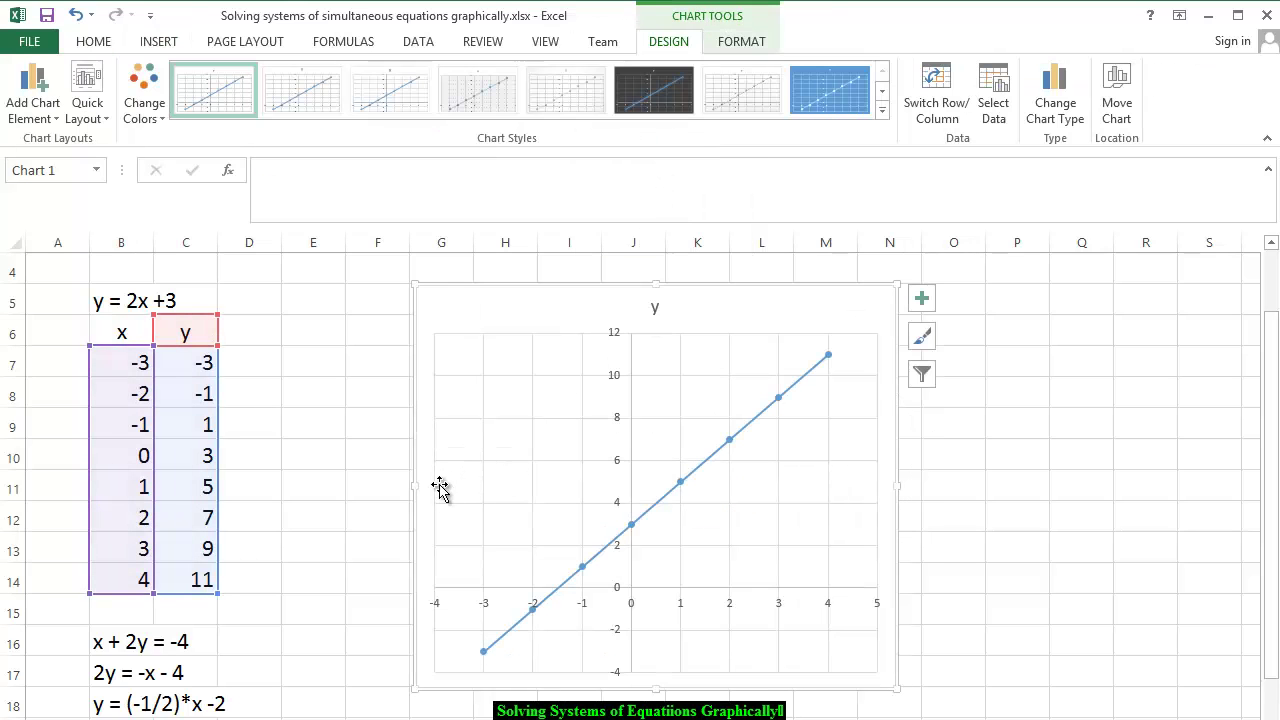
drag(413, 486, 336, 488)
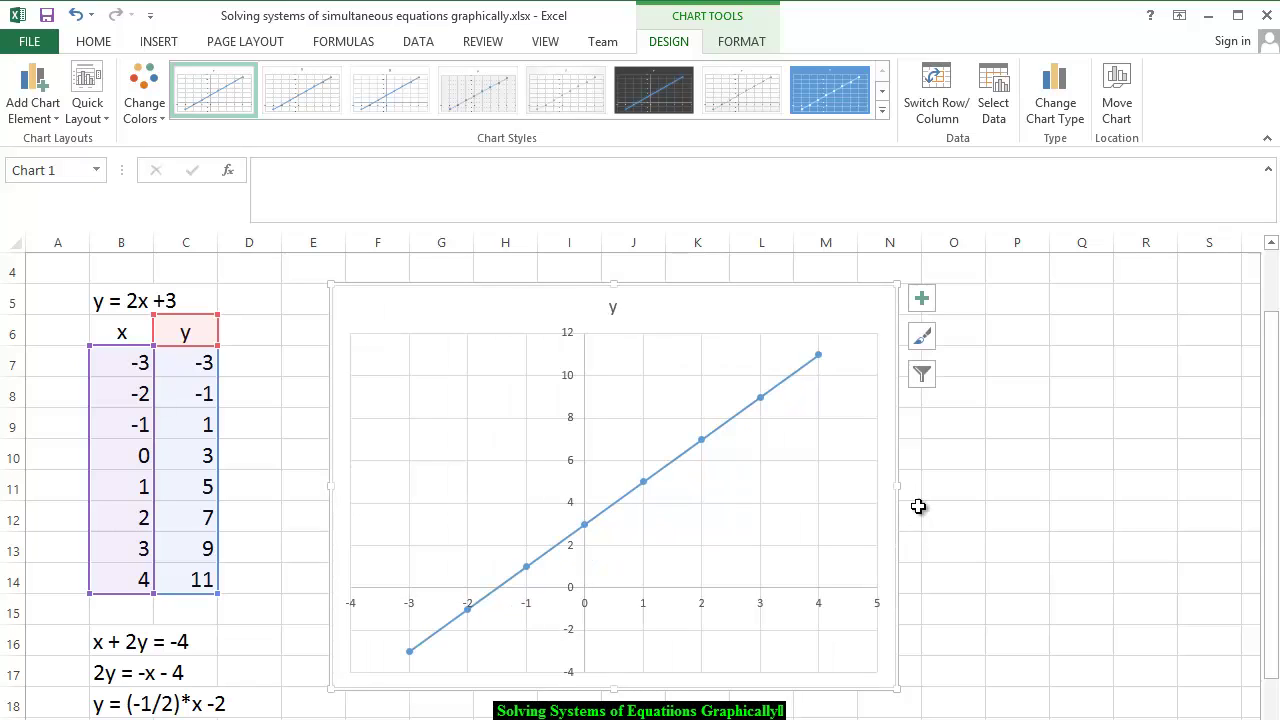
drag(911, 484, 930, 485)
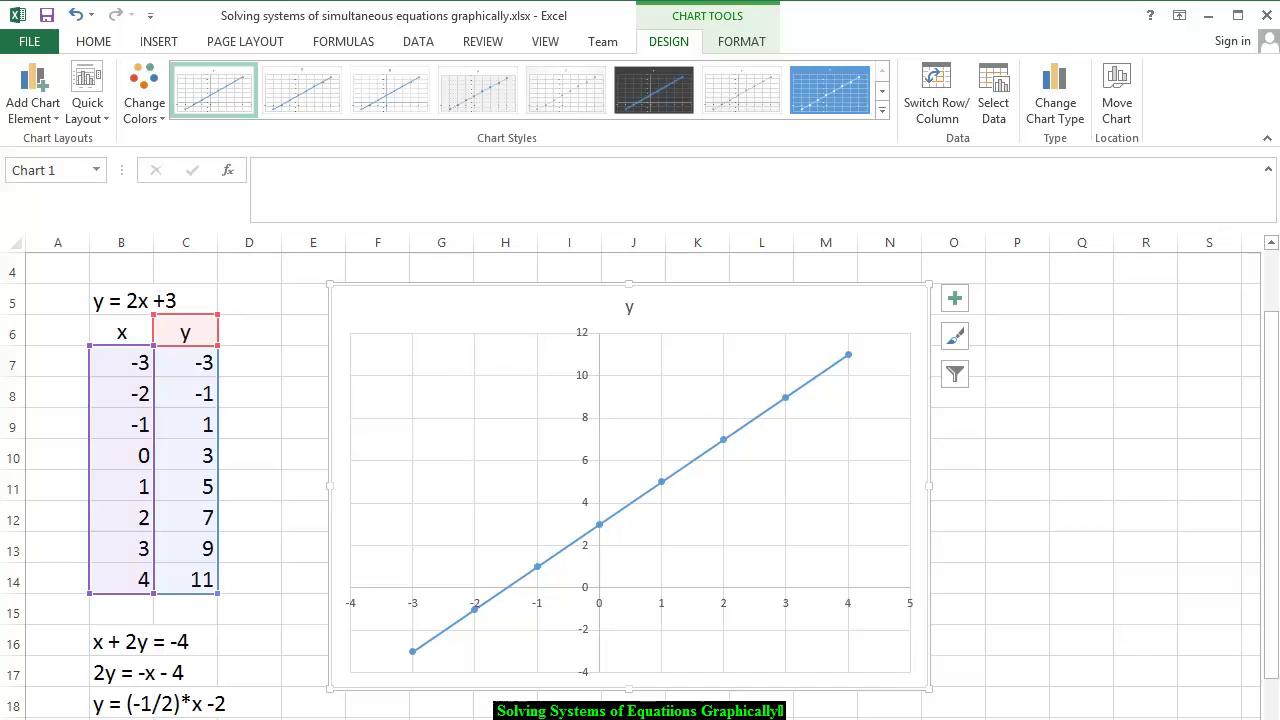
Enter the y formula =(-1/2)*B20-2 in C20 and fill it down through C27.
scroll(640, 486, down, 4)
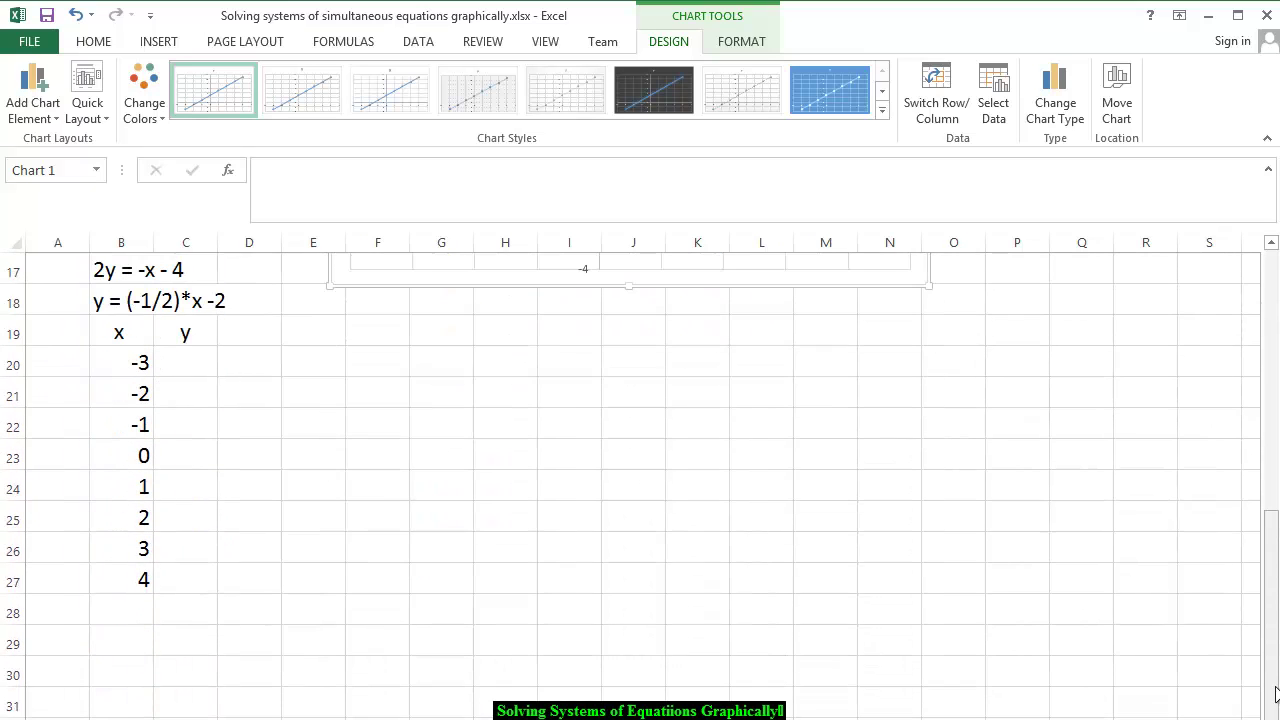
drag(1272, 605, 1273, 552)
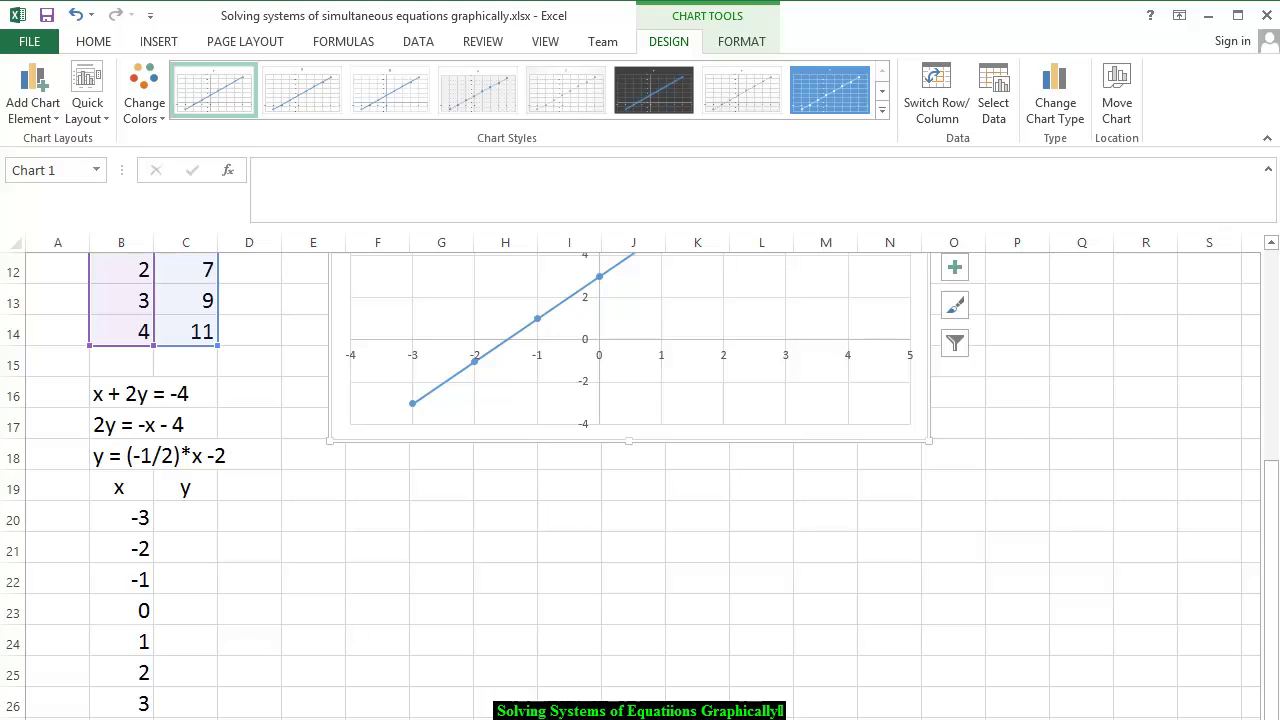
scroll(640, 486, down, 2)
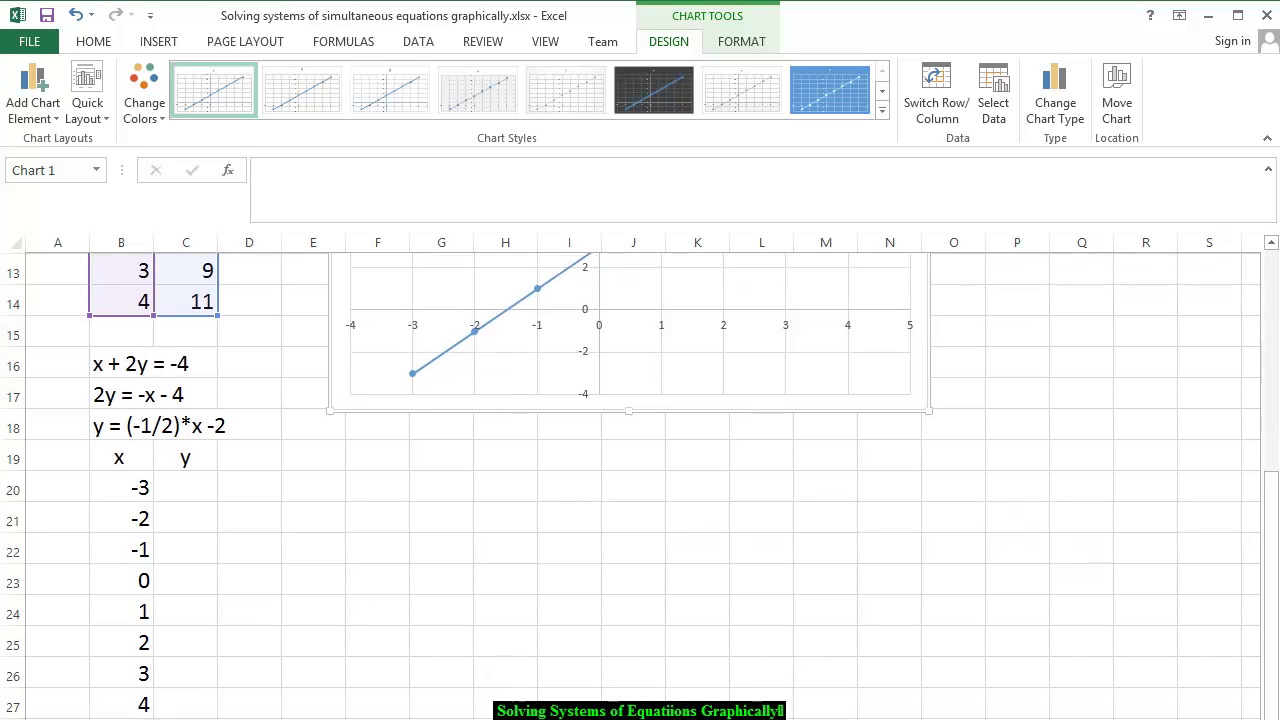
scroll(640, 486, down, 1)
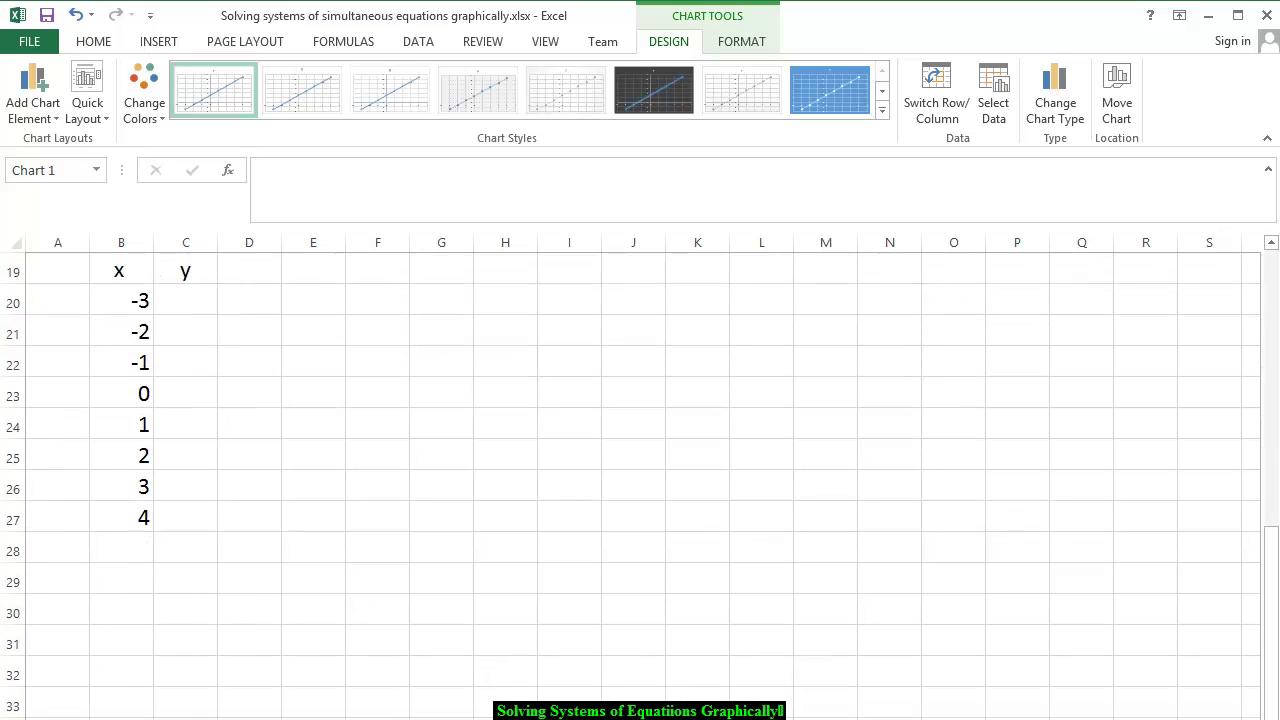
click(194, 309)
drag(1273, 652, 1273, 635)
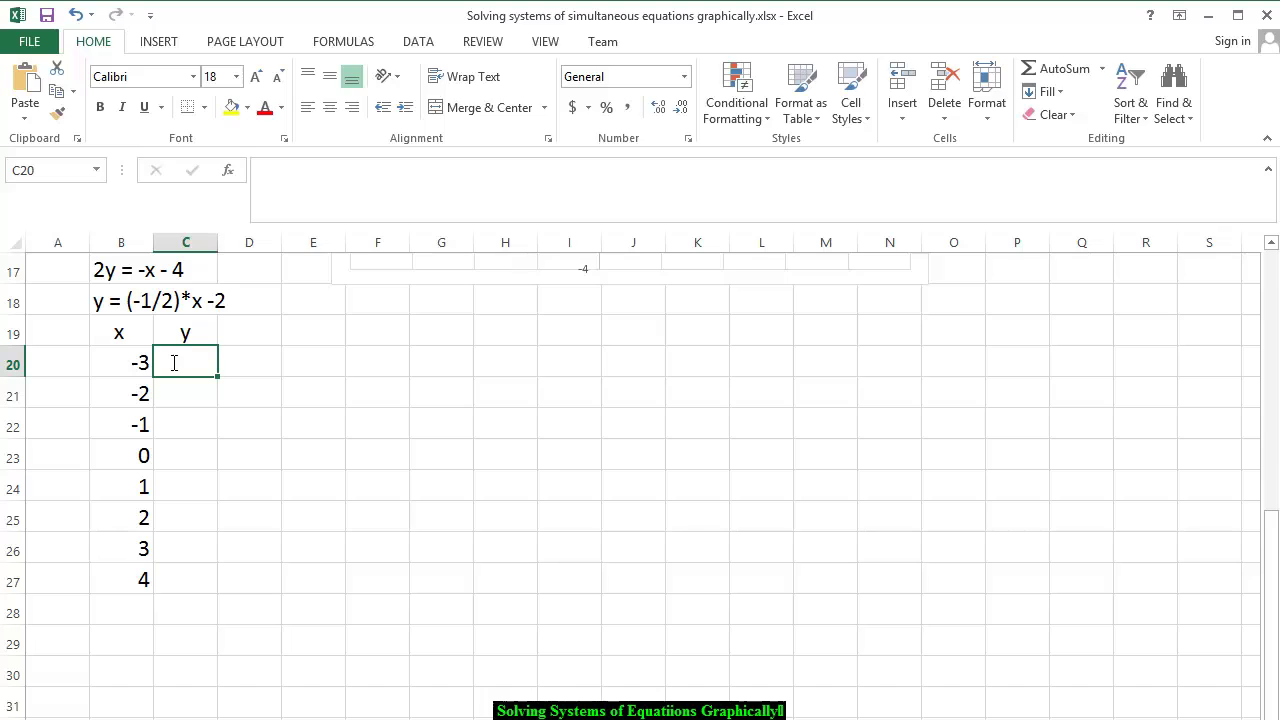
text(=(-1/)
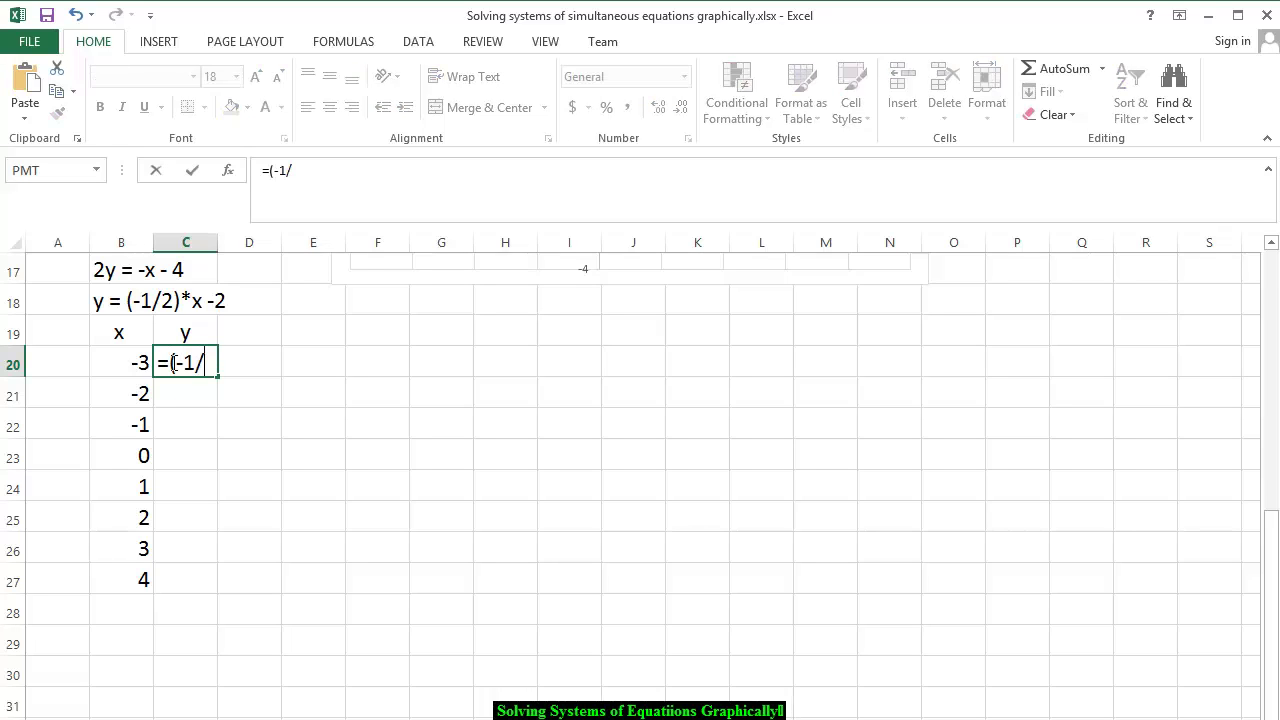
text(2)*)
click(104, 362)
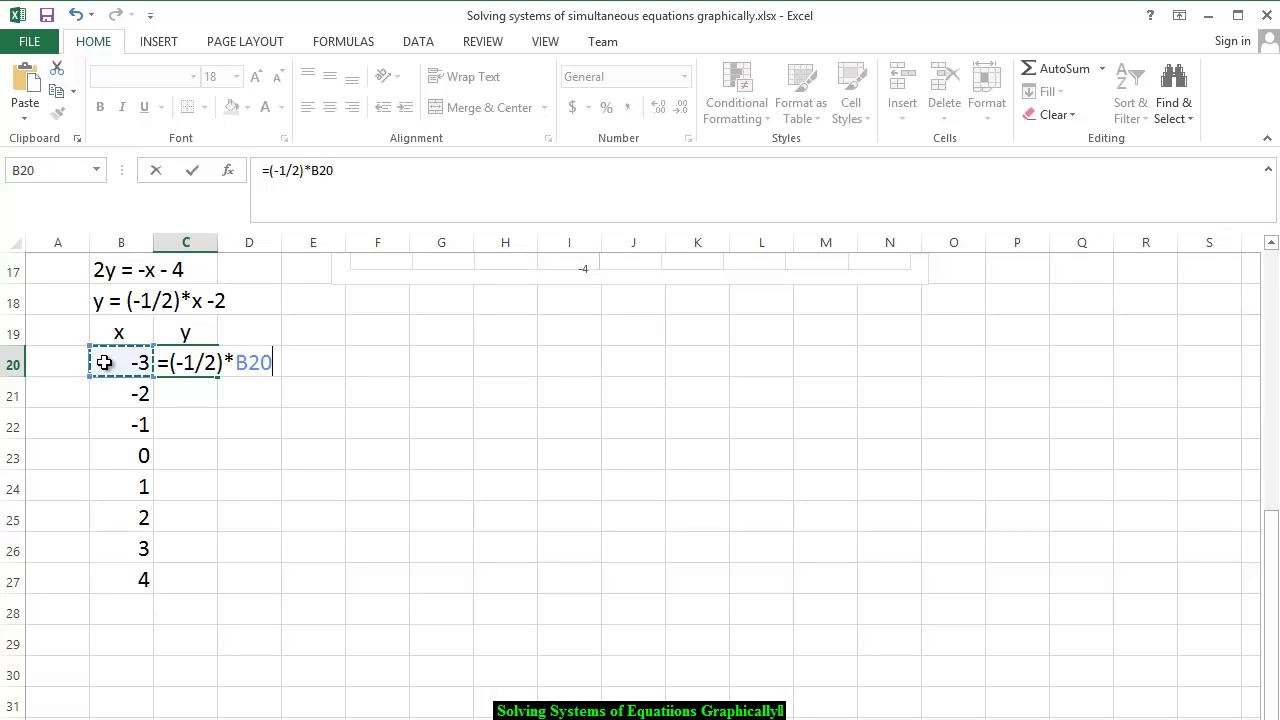
text(-2)
key(Return)
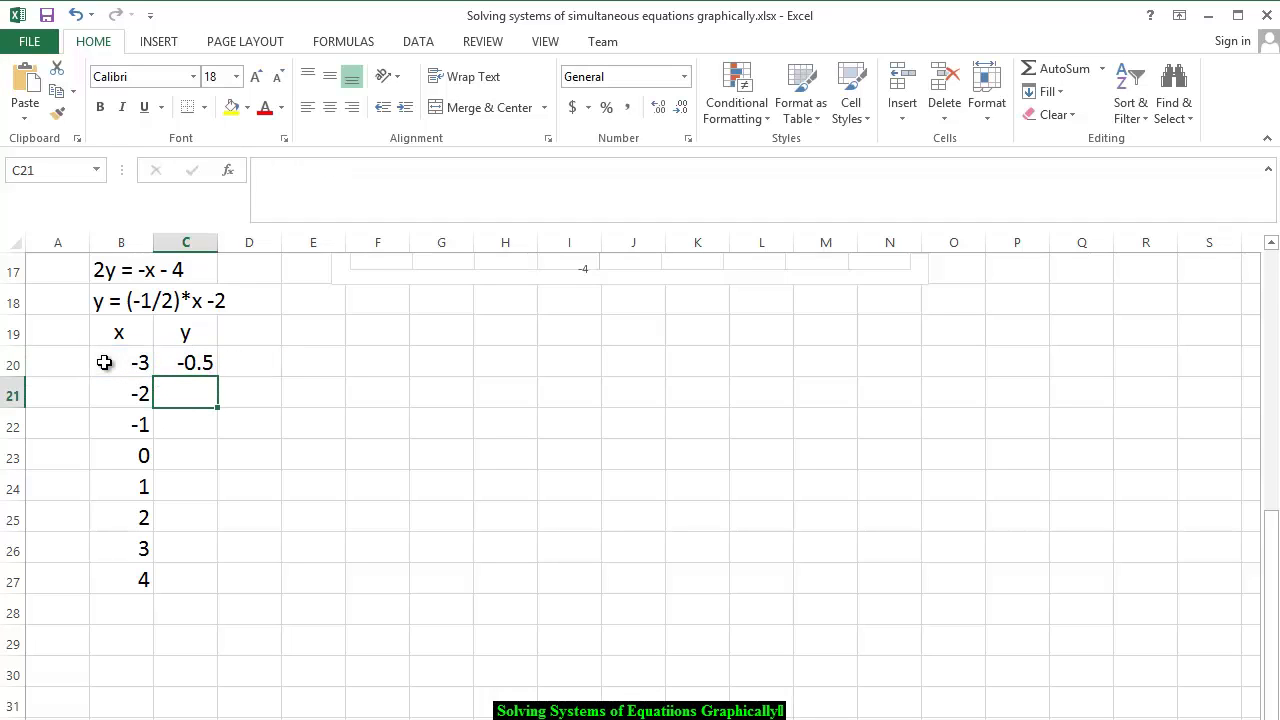
click(204, 363)
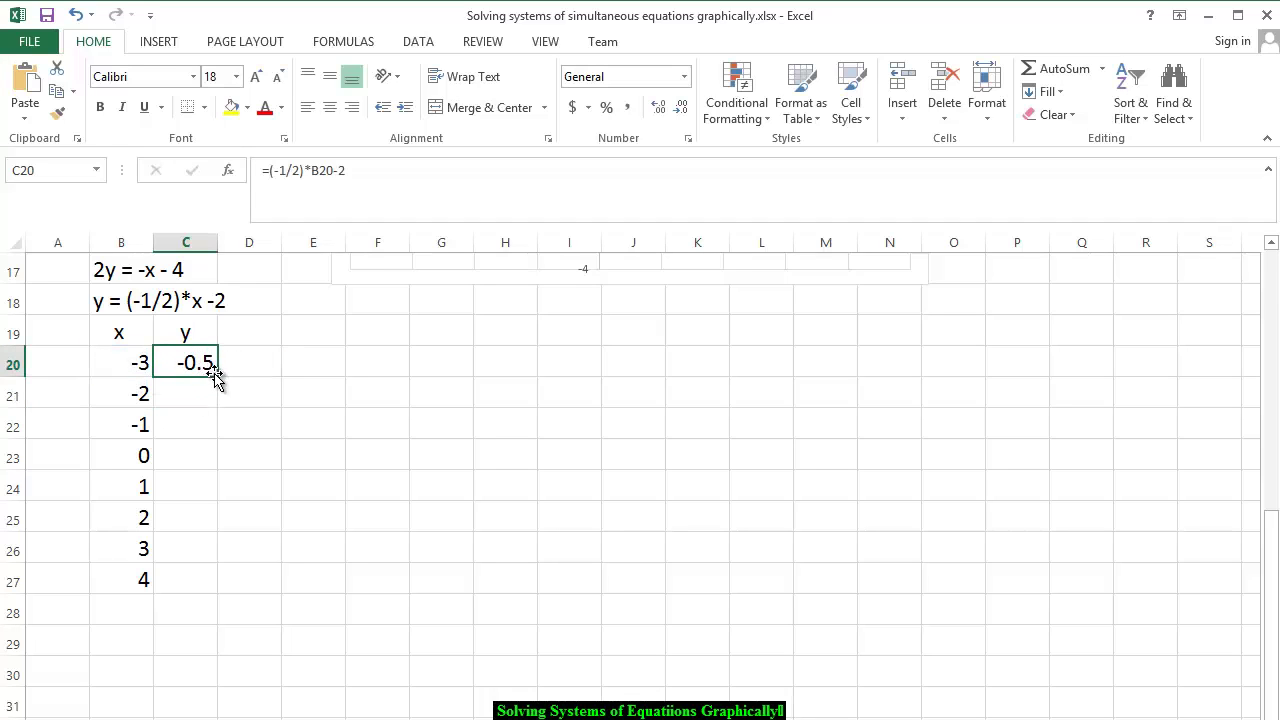
key(Down)
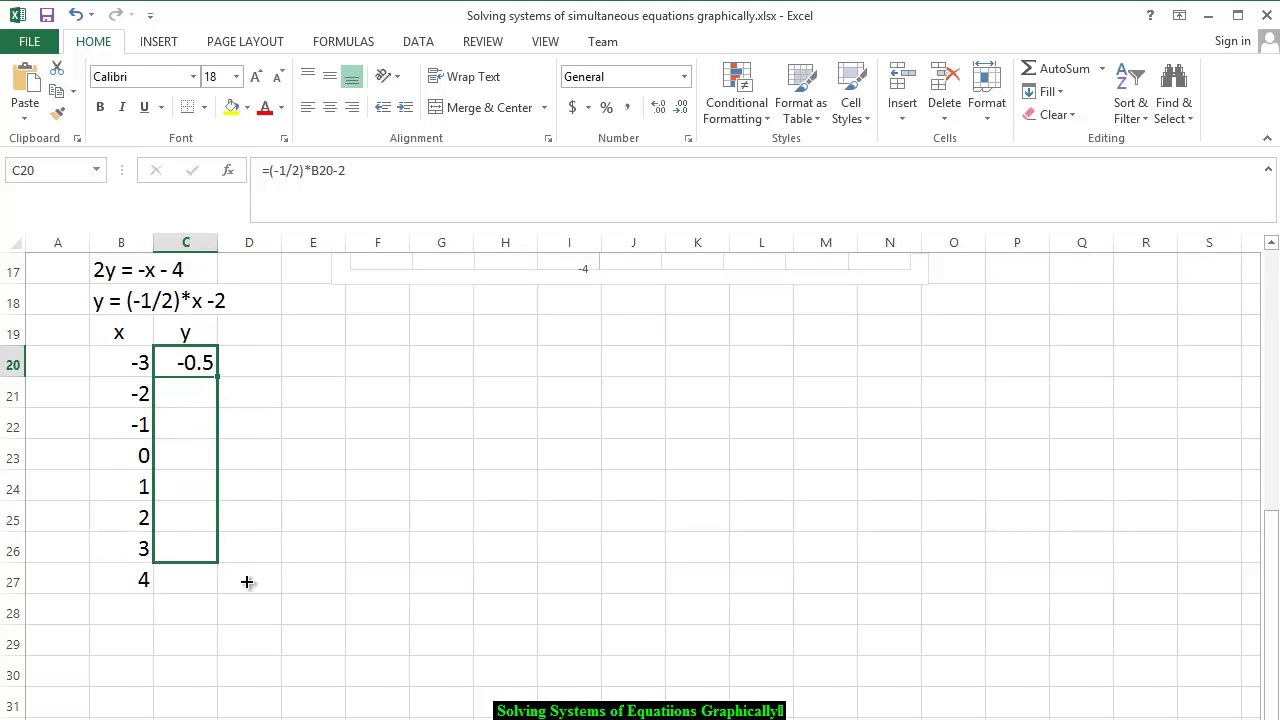
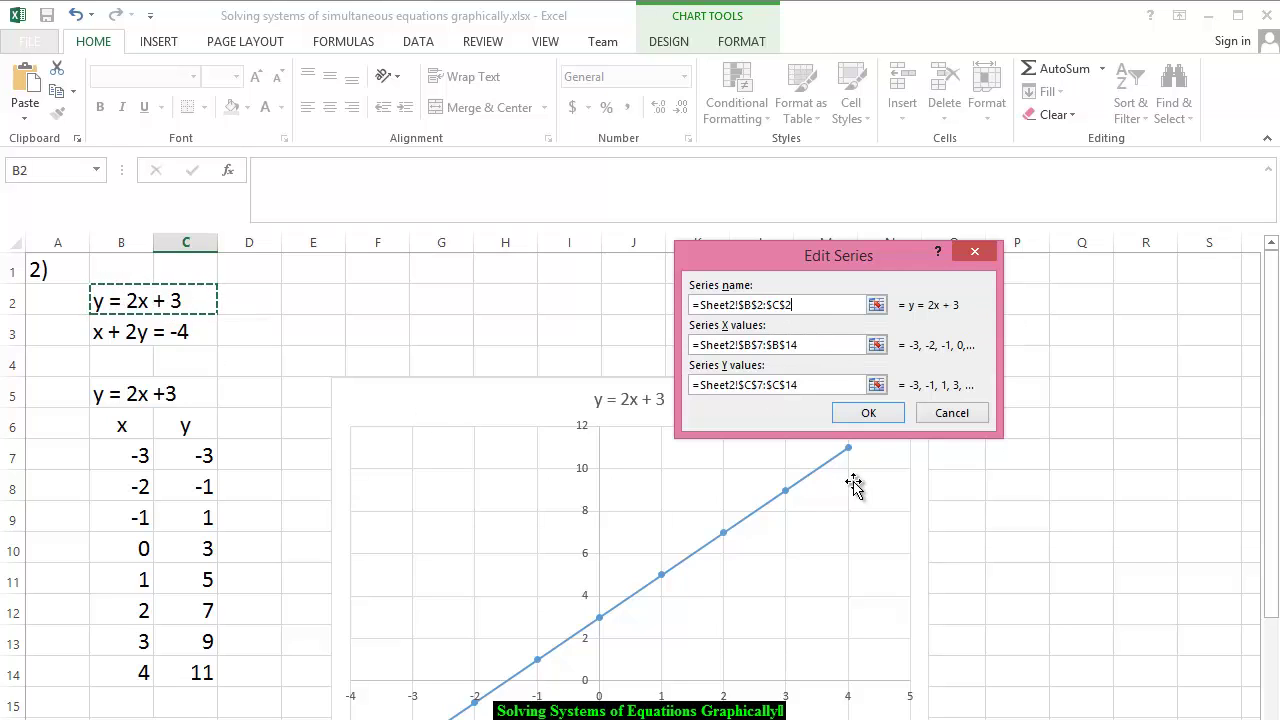
Confirm B2:C2 as the first series' name and add a second chart series named from B3:C3.
click(873, 410)
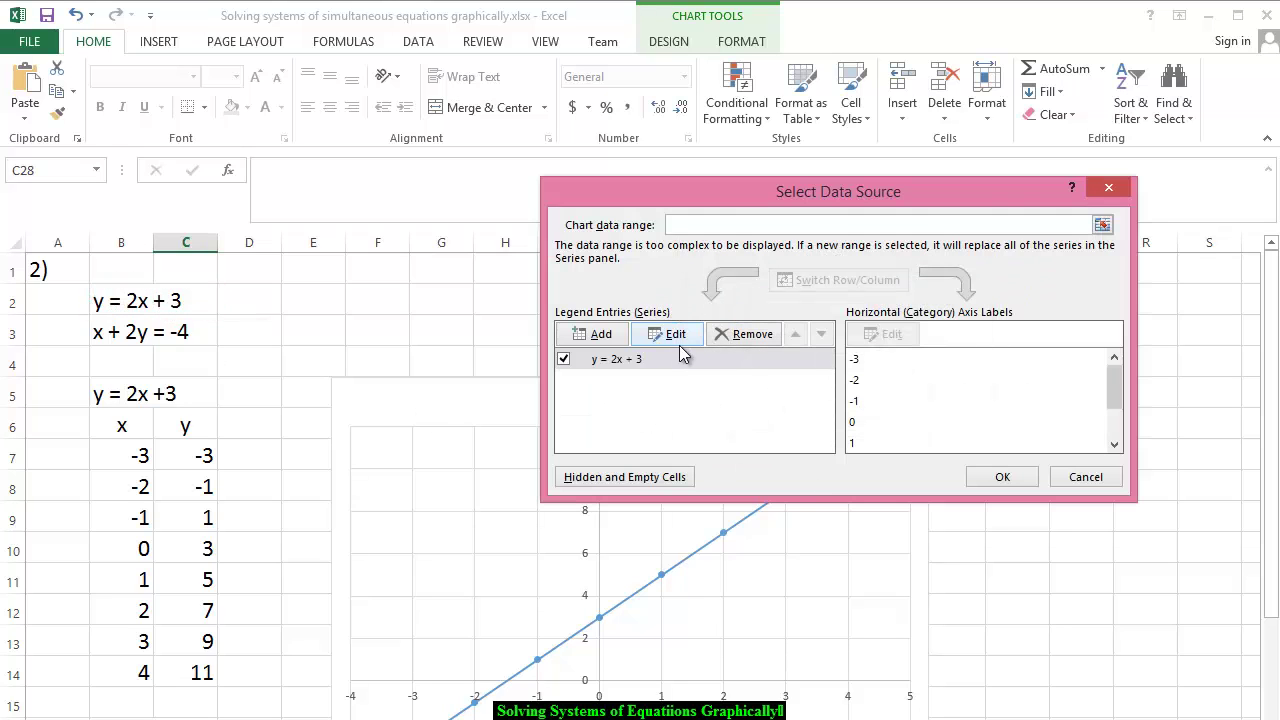
click(596, 336)
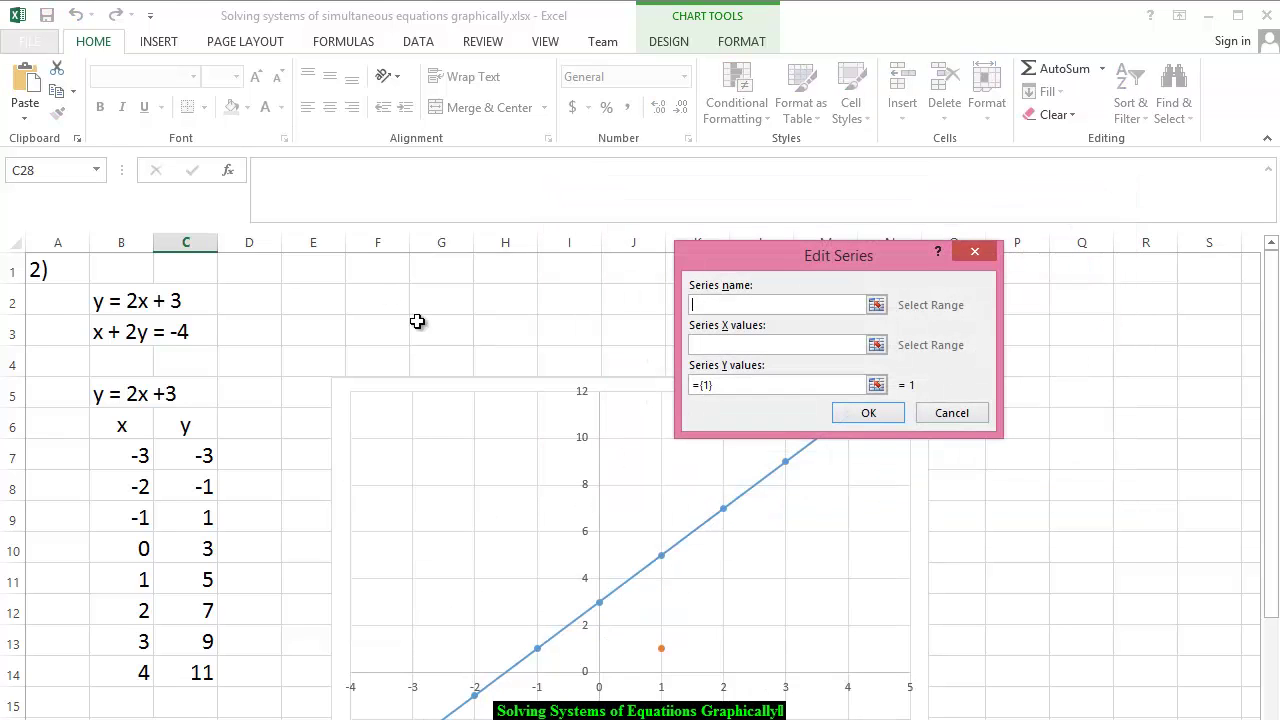
click(100, 336)
drag(100, 336, 186, 340)
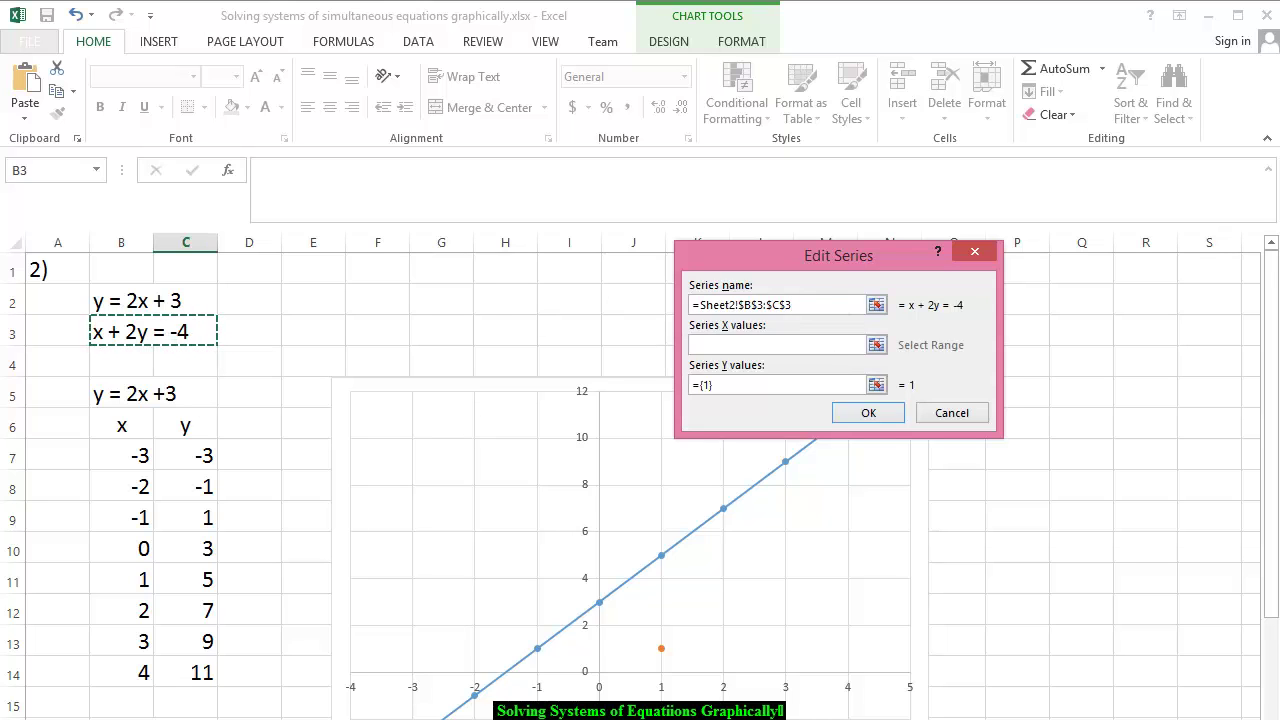
Set the new series' X values to B20:B27 and Y values to C20:C27, and apply the data source changes.
scroll(520, 468, down, 6)
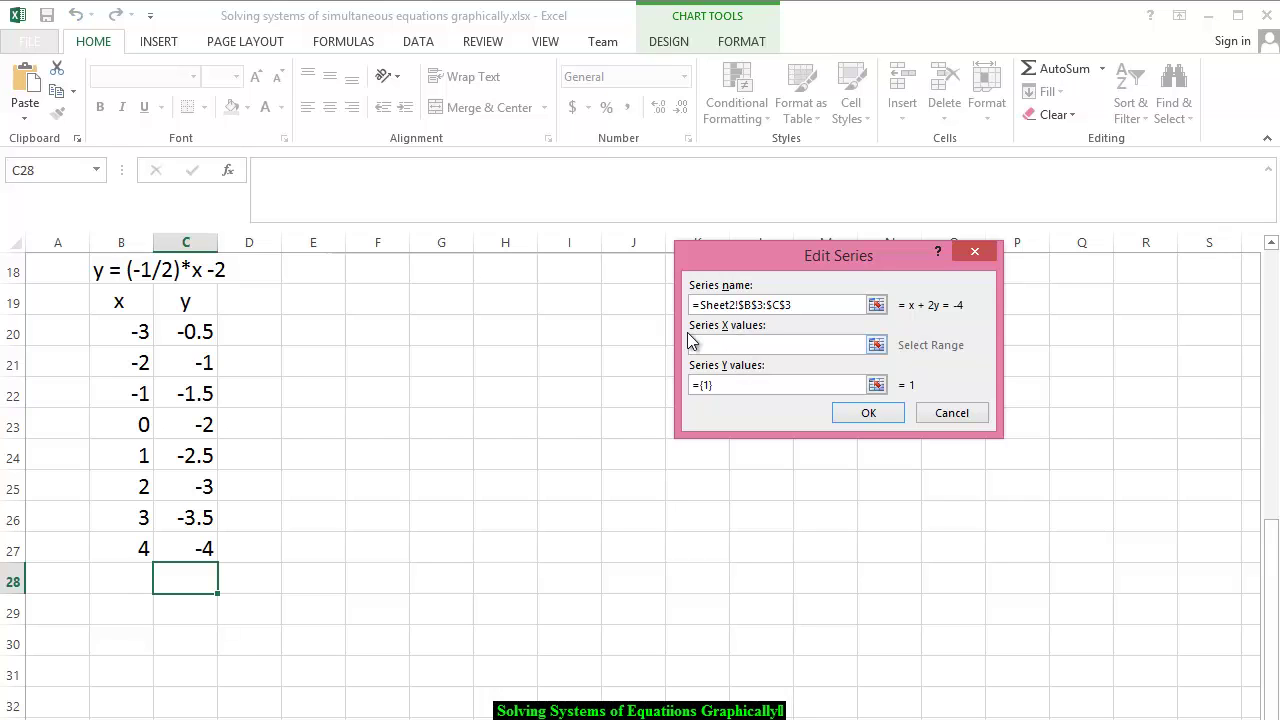
drag(108, 333, 143, 550)
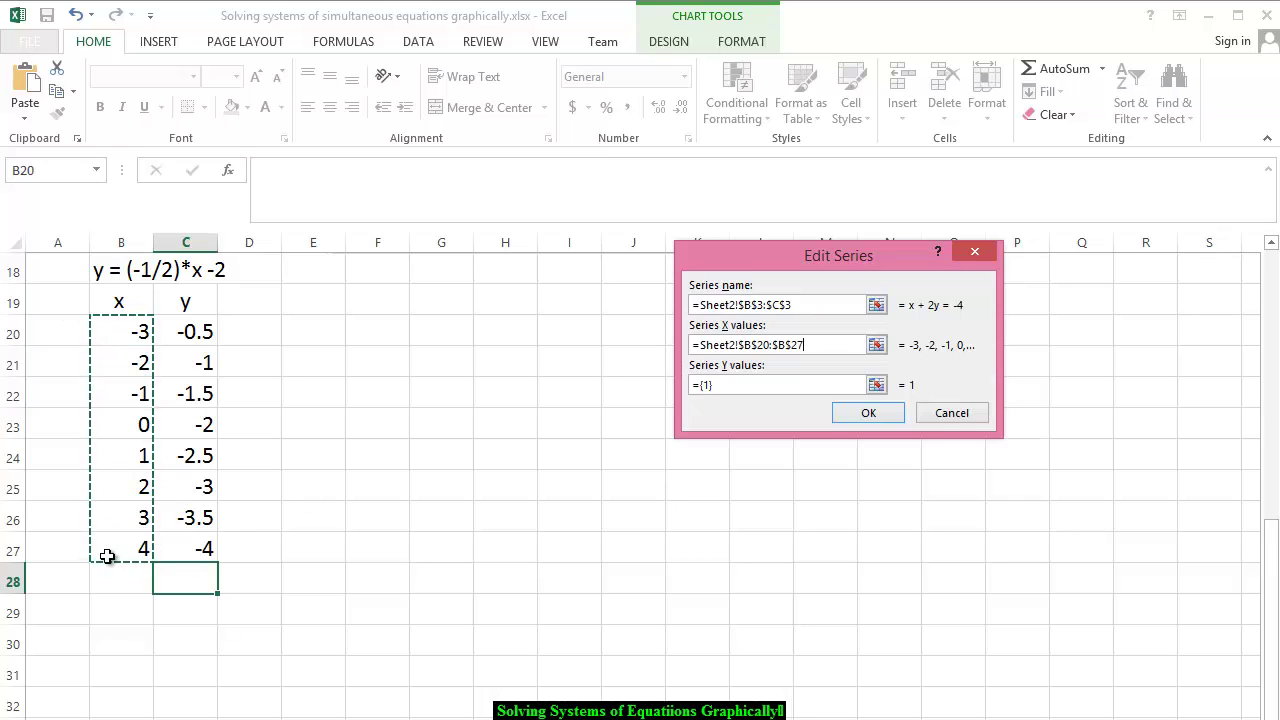
click(746, 385)
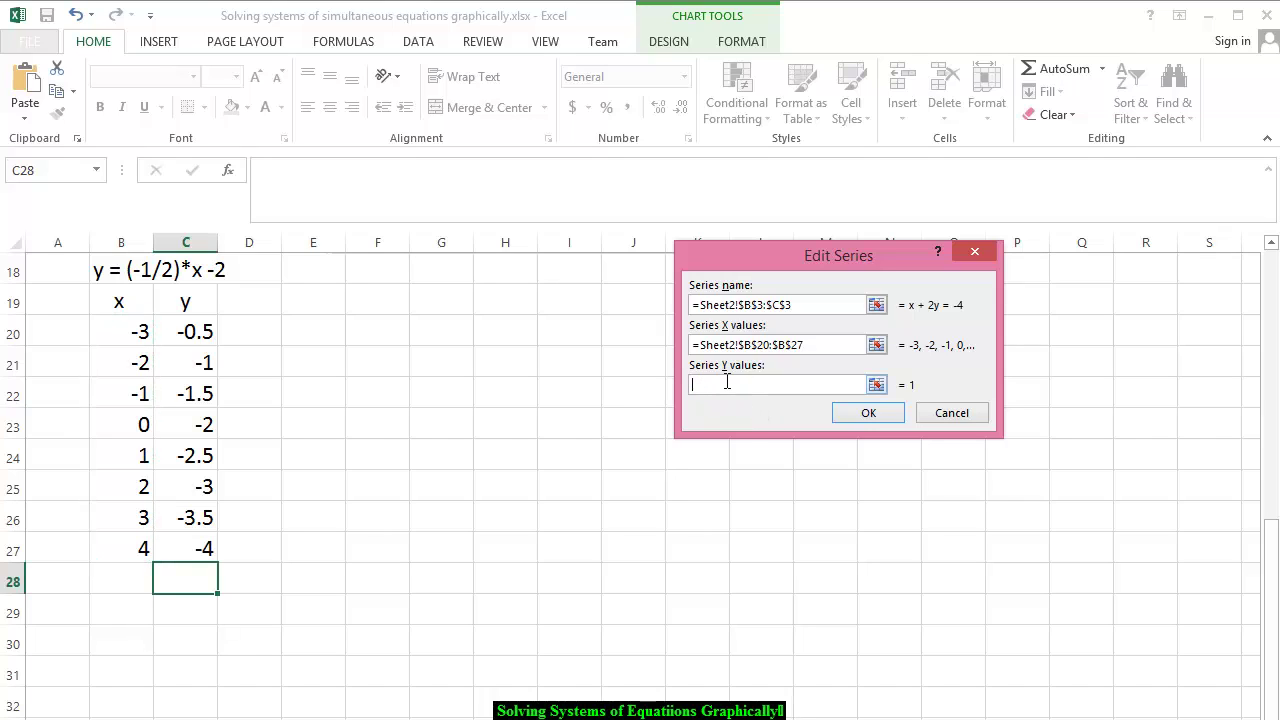
click(171, 329)
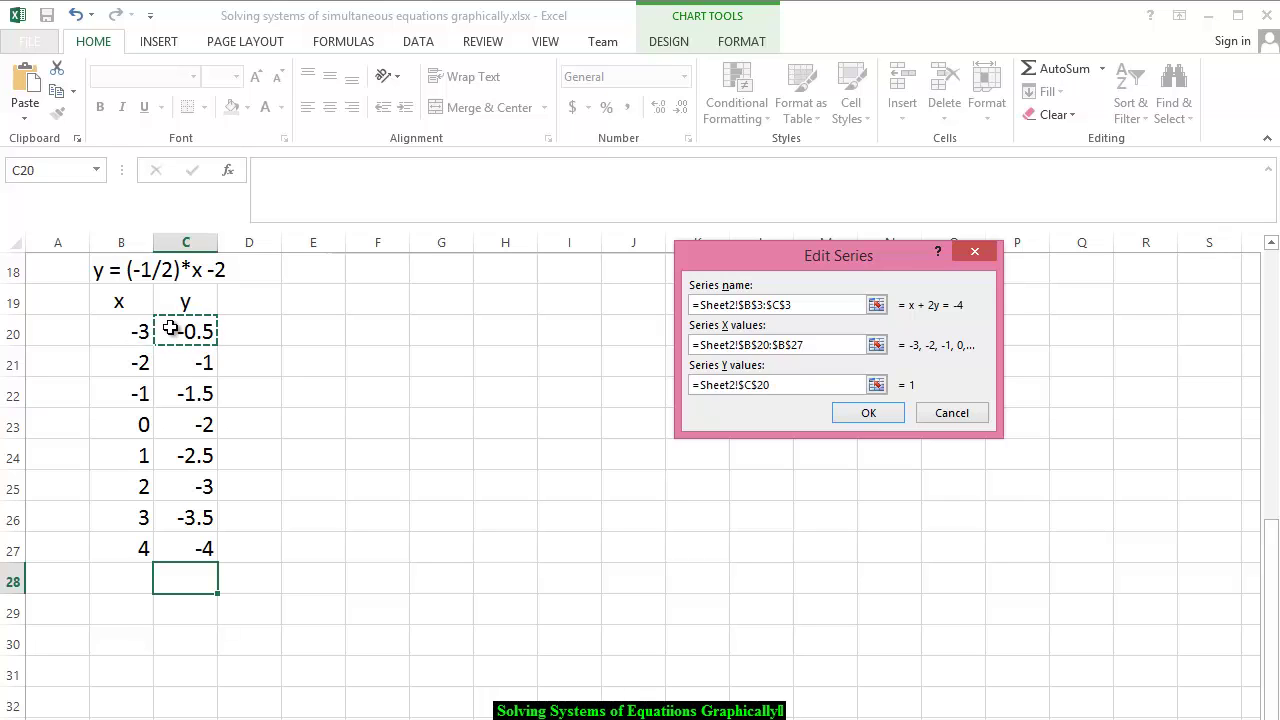
drag(171, 329, 187, 540)
click(855, 413)
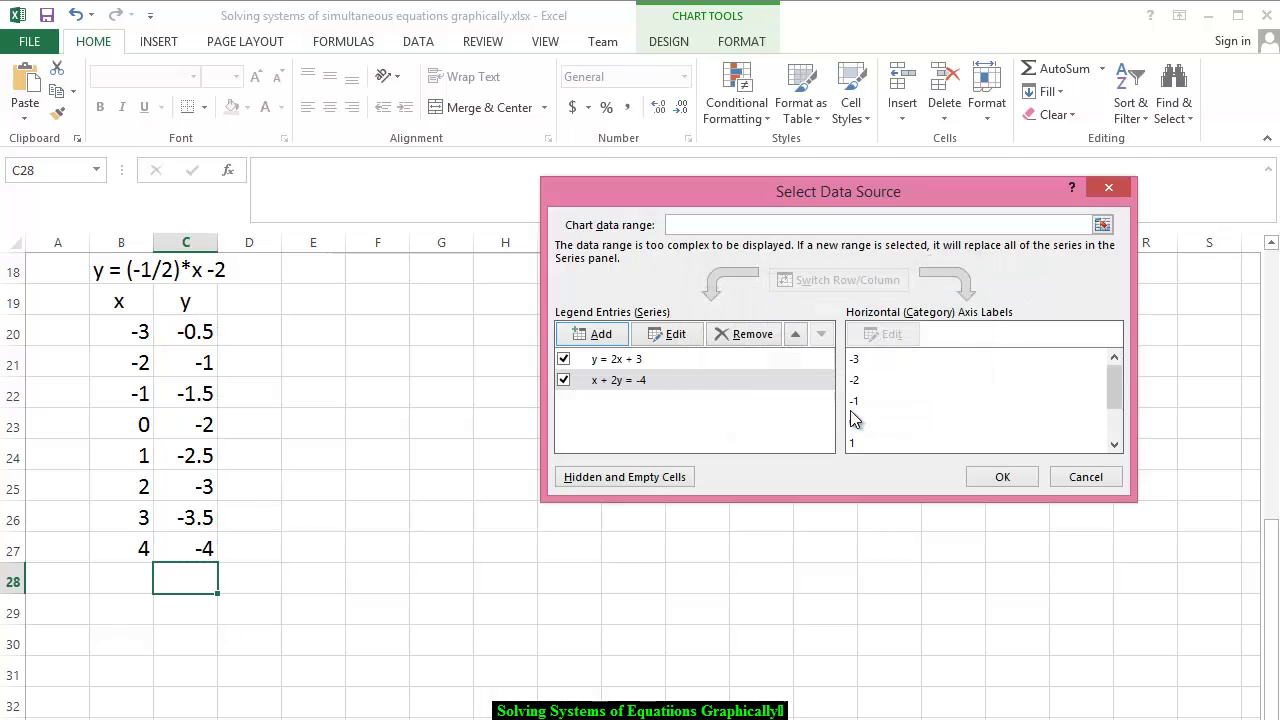
click(1002, 477)
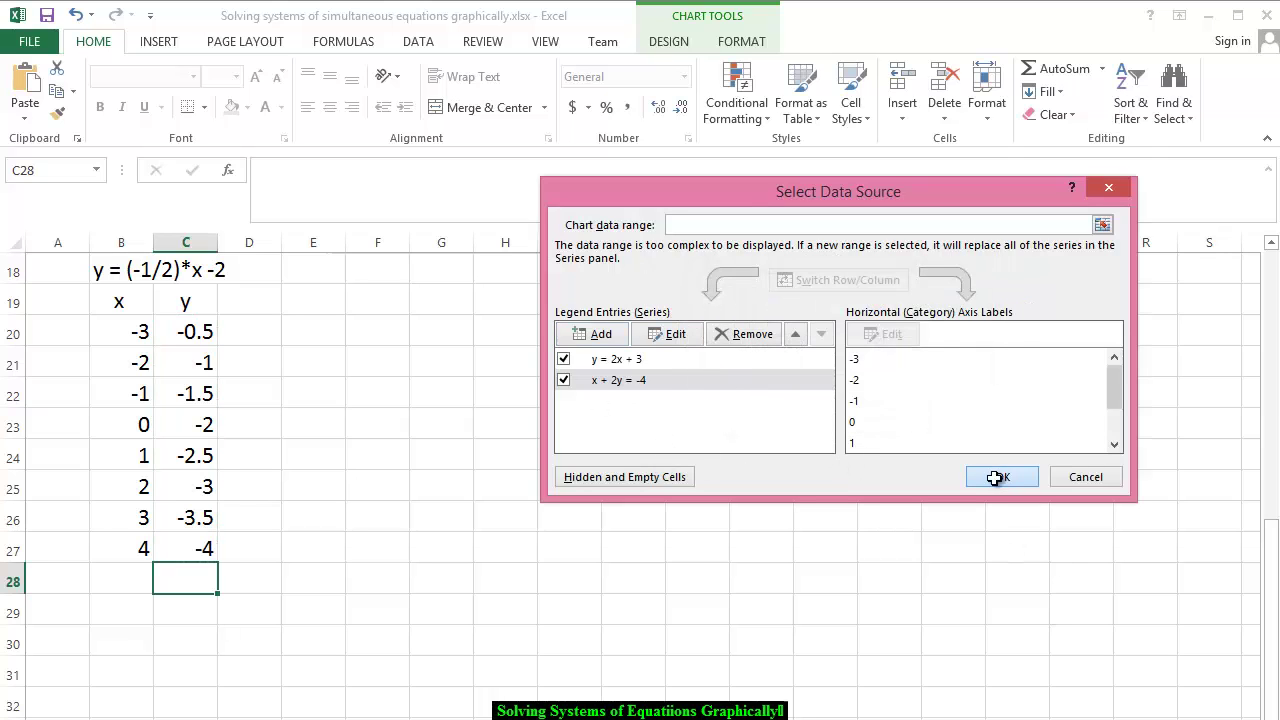
Examine both plotted lines in the chart and the point where they intersect.
drag(1266, 591, 1200, 354)
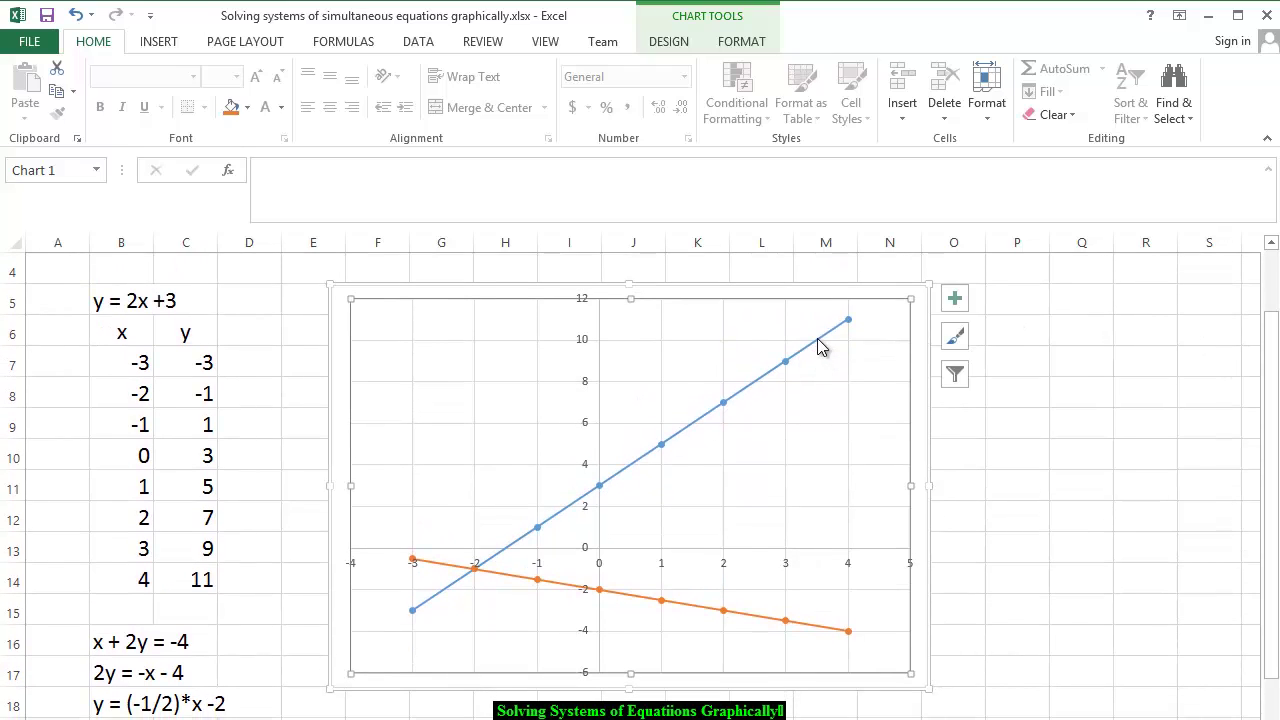
mouse_move(818, 346)
mouse_move(727, 619)
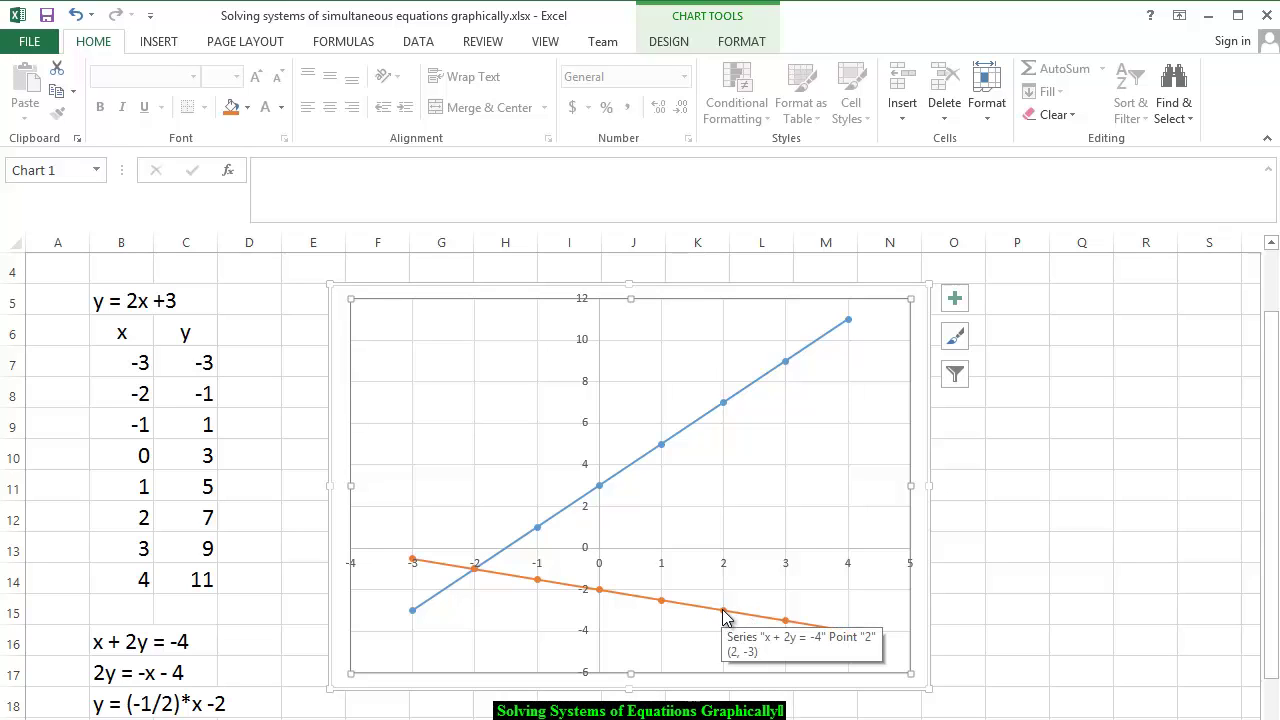
click(476, 572)
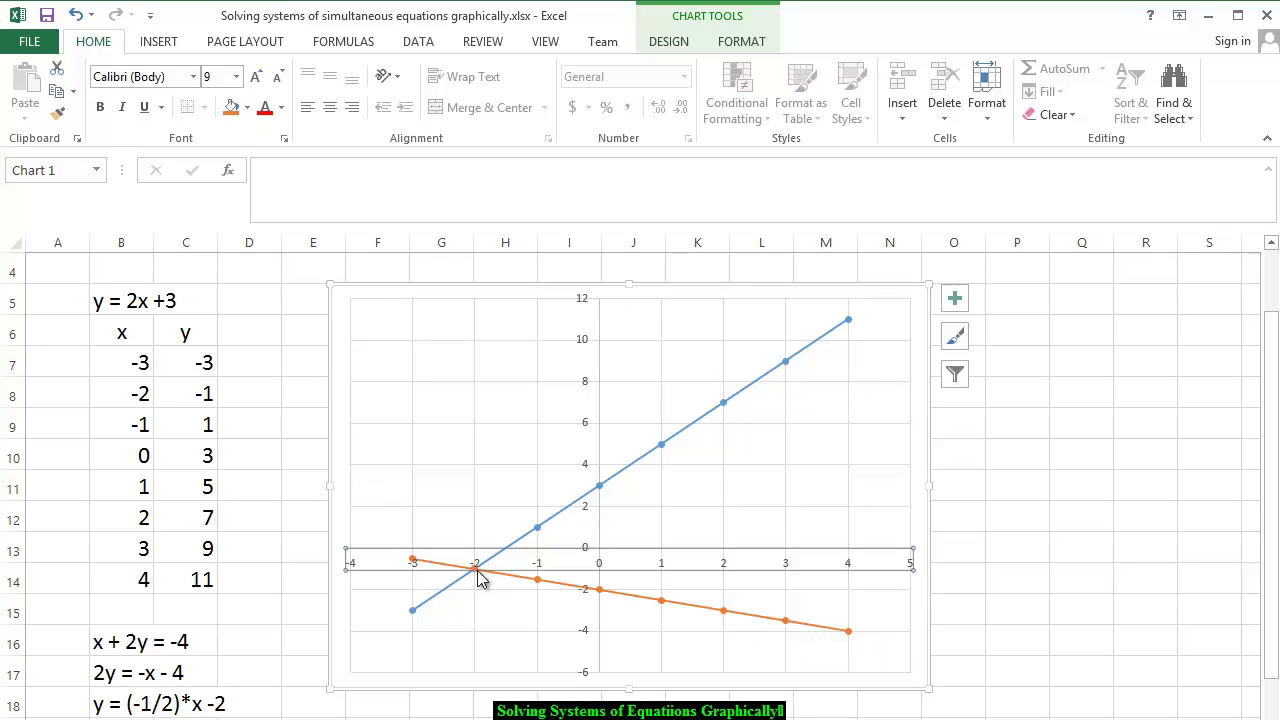
click(480, 598)
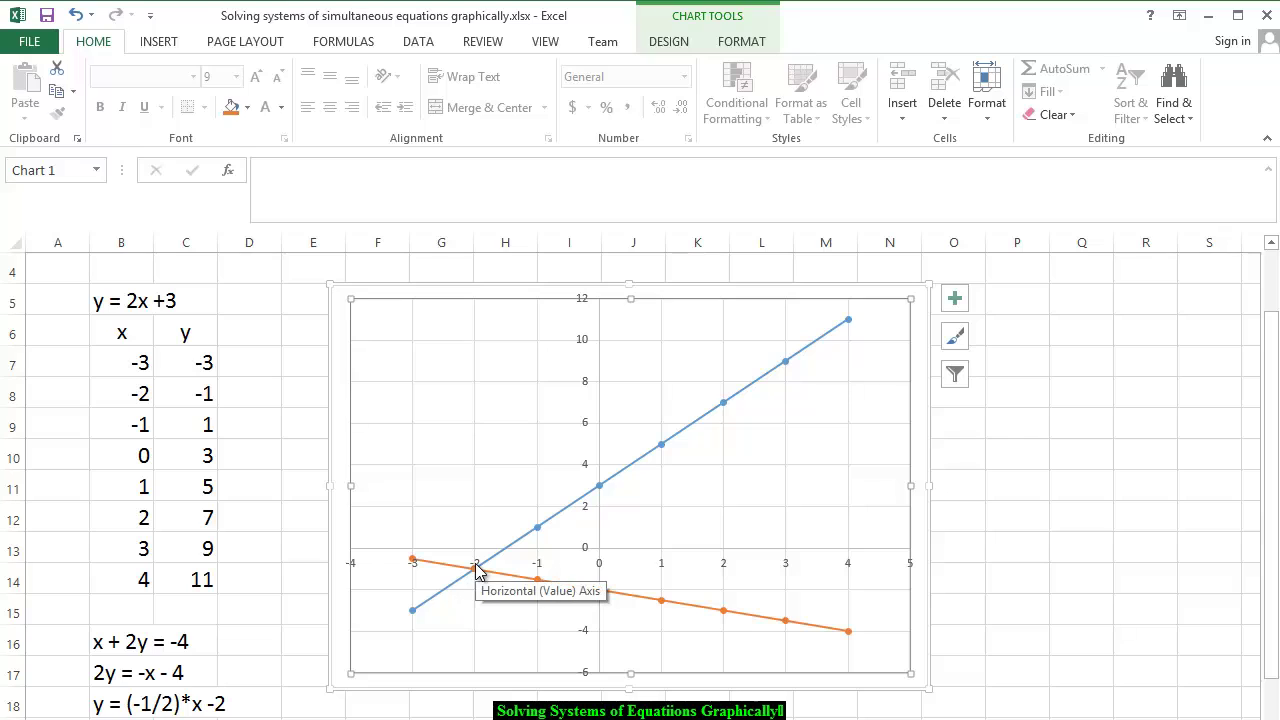
mouse_move(478, 579)
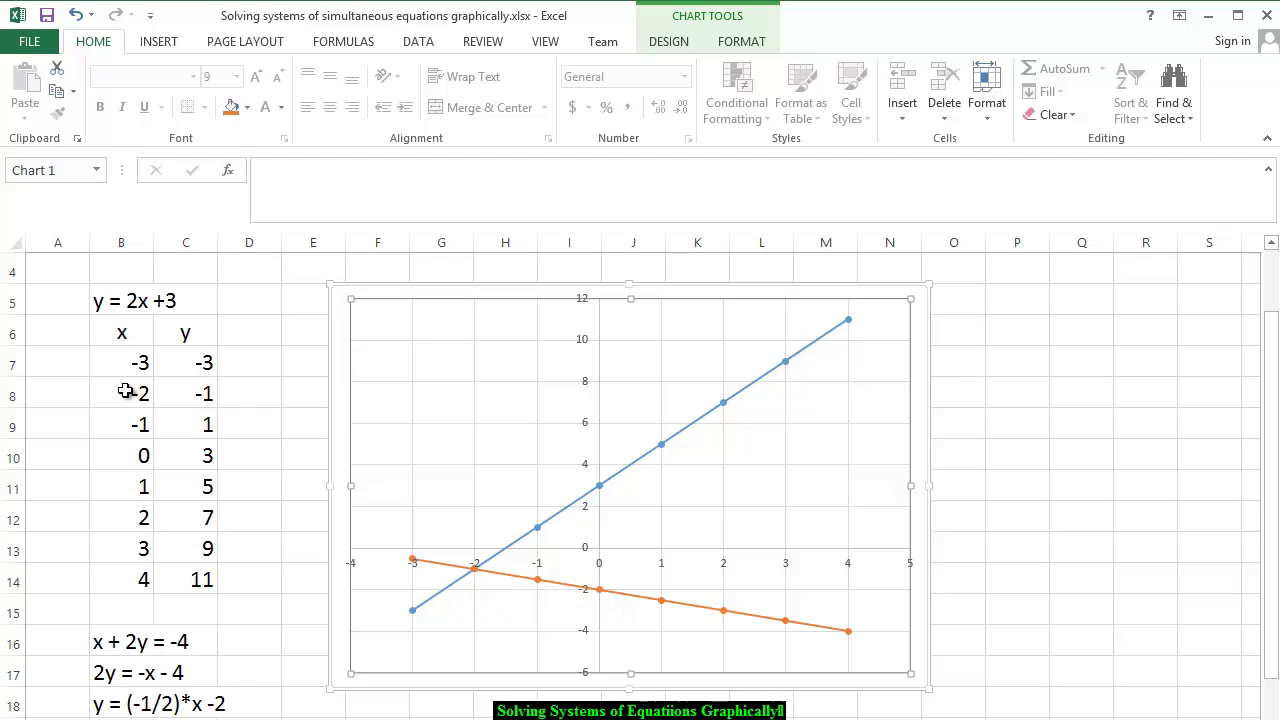
Select the x = -2 row in each table, B8:C8 and B21:C21, to check the intersection point against the data.
drag(128, 396, 190, 402)
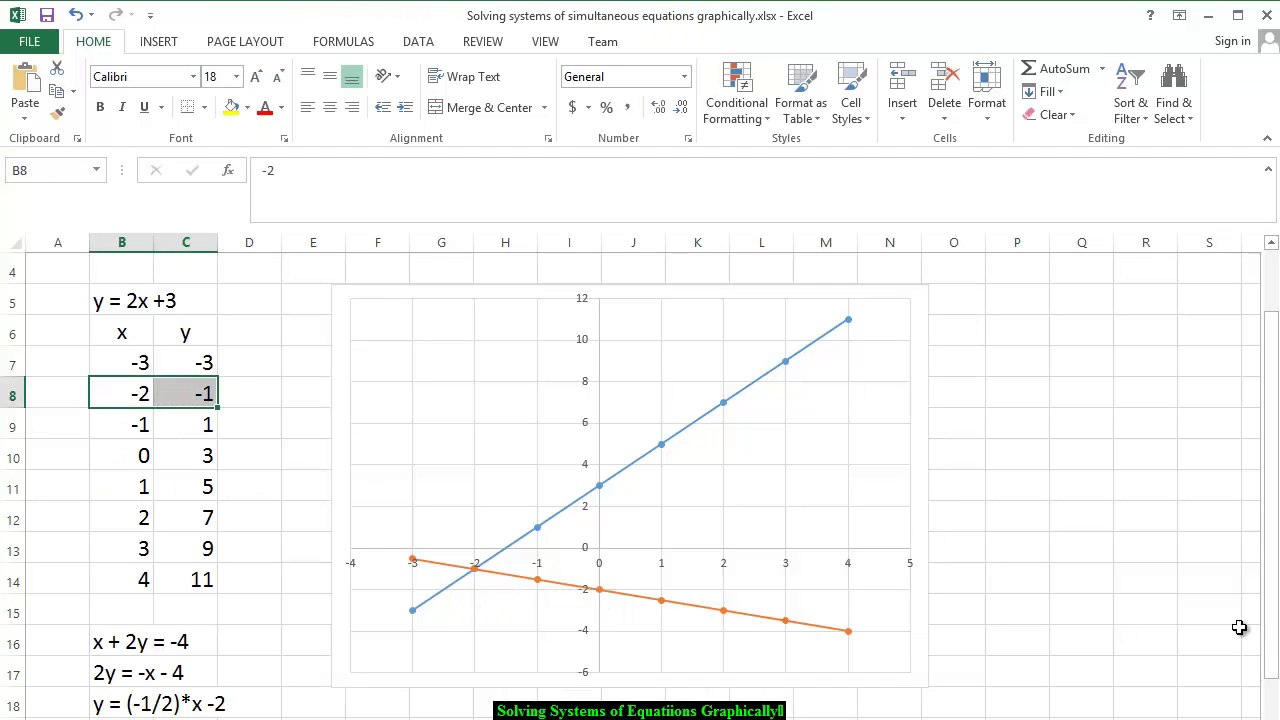
drag(1272, 645, 1272, 712)
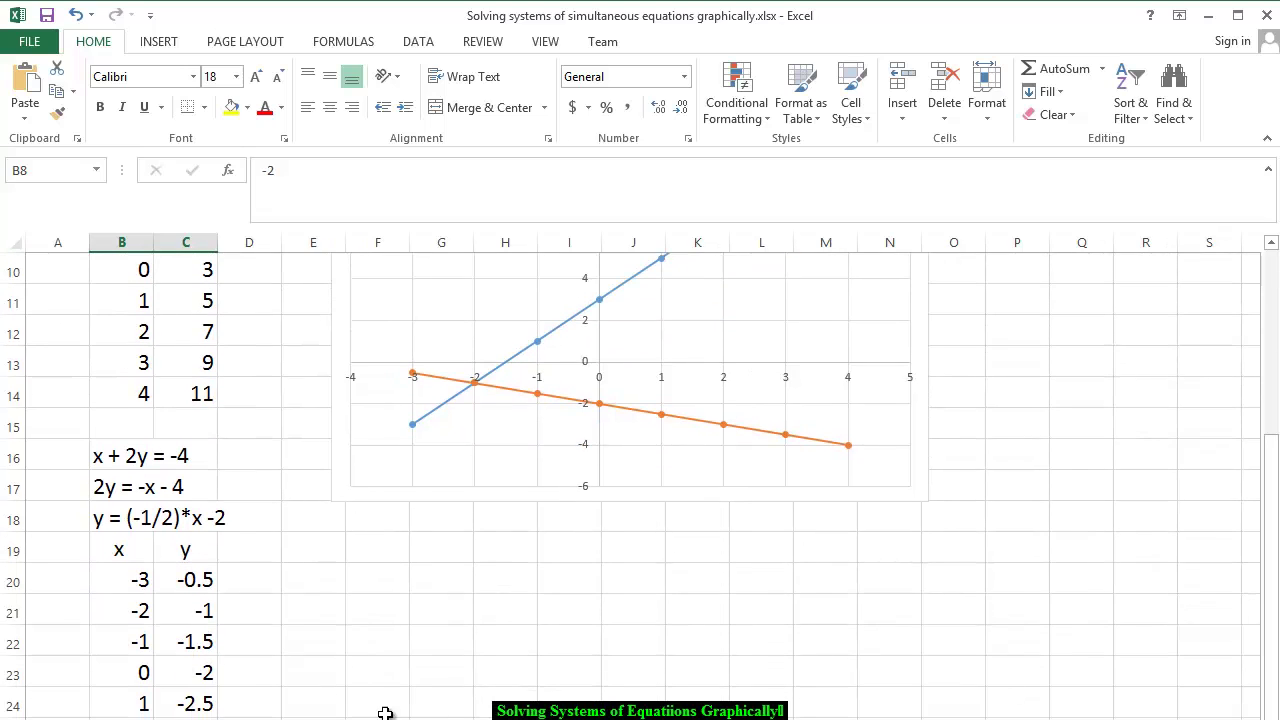
drag(106, 608, 200, 610)
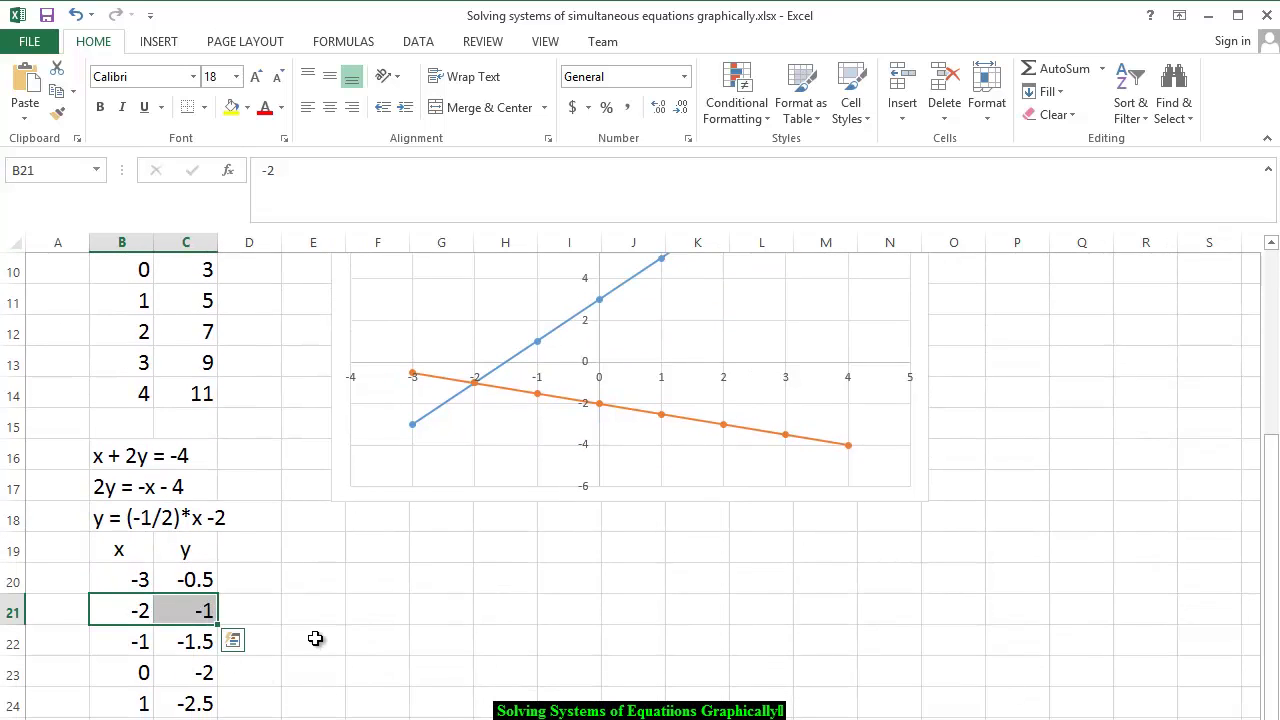